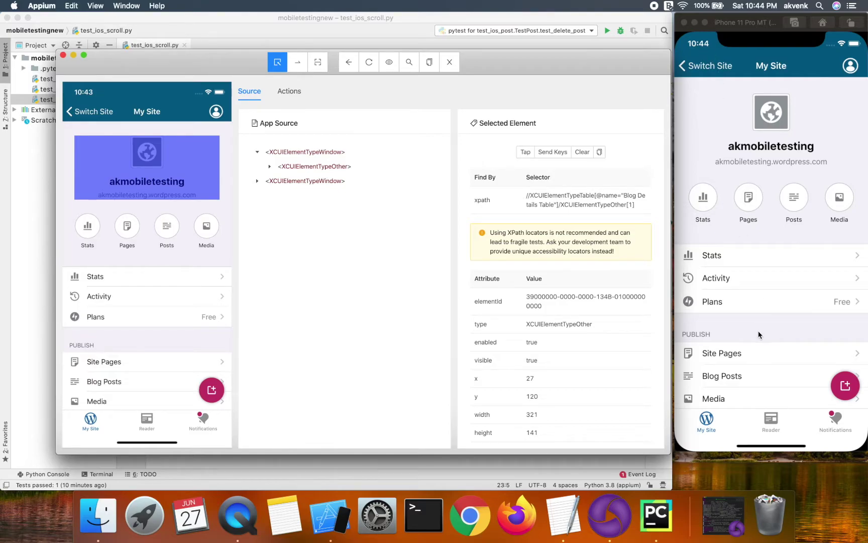
{"action": "left_click_drag", "start_coordinate": [758, 333], "coordinate": [776, 116]}
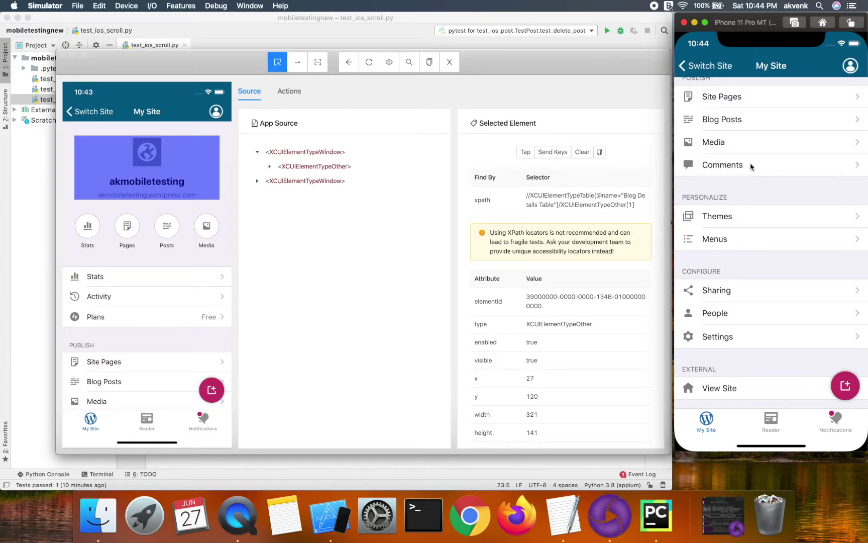
Scroll My Site, visit Settings and return, then refresh the Appium Inspector snapshot.
{"action": "mouse_move", "coordinate": [750, 165]}
{"action": "left_mouse_down"}
{"action": "mouse_move", "coordinate": [751, 358]}
{"action": "mouse_move", "coordinate": [751, 203]}
{"action": "left_mouse_up"}
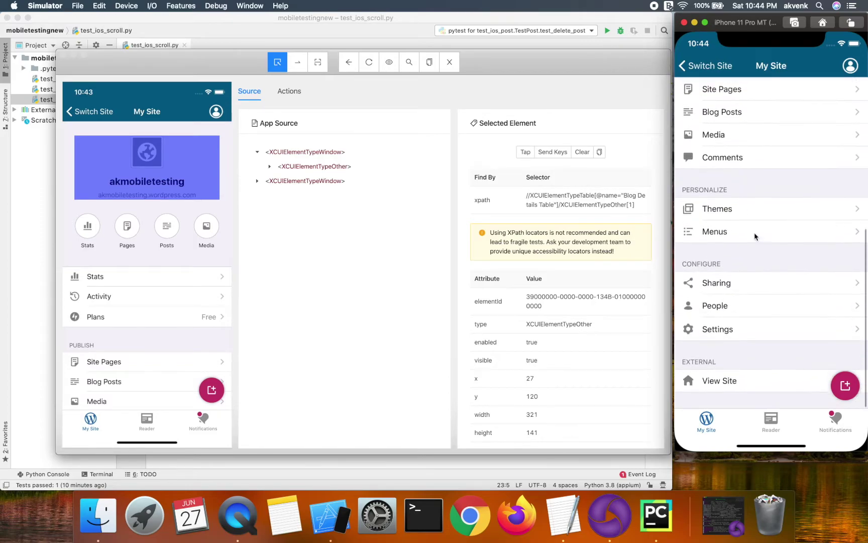
{"action": "left_click", "coordinate": [725, 340]}
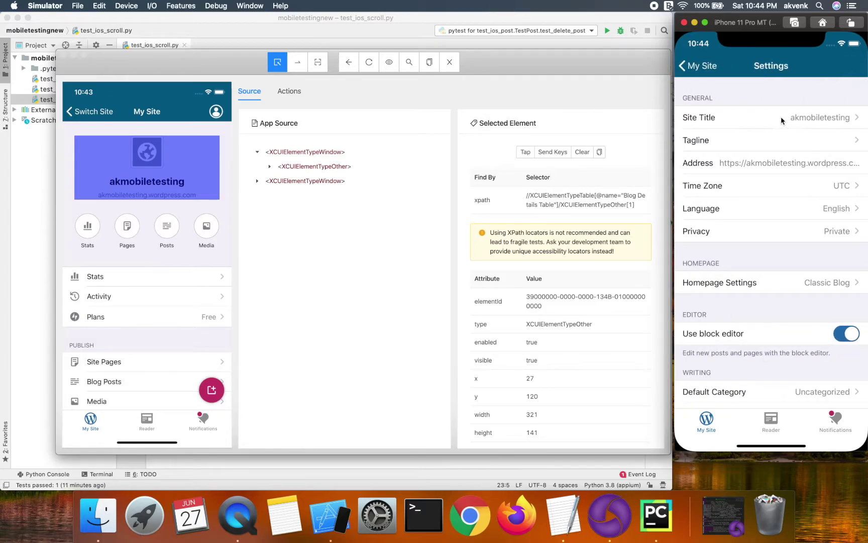
{"action": "left_click", "coordinate": [709, 68]}
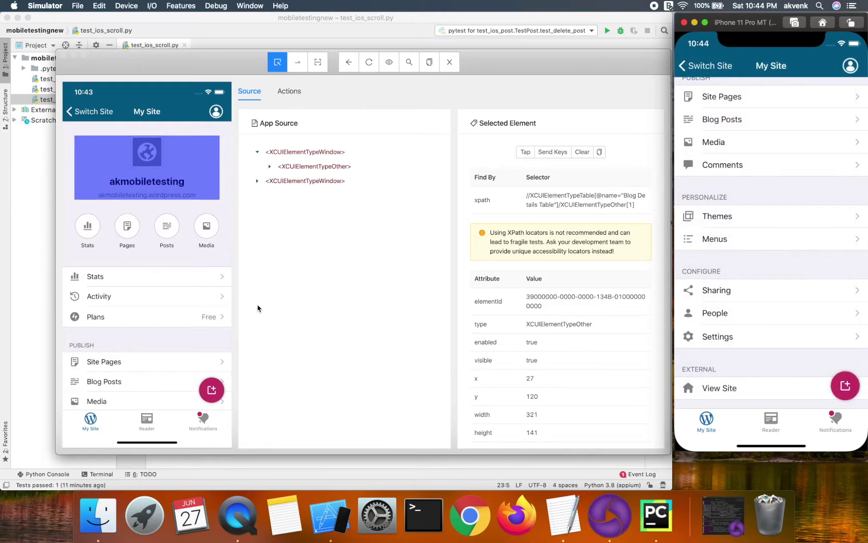
{"action": "left_click", "coordinate": [369, 62]}
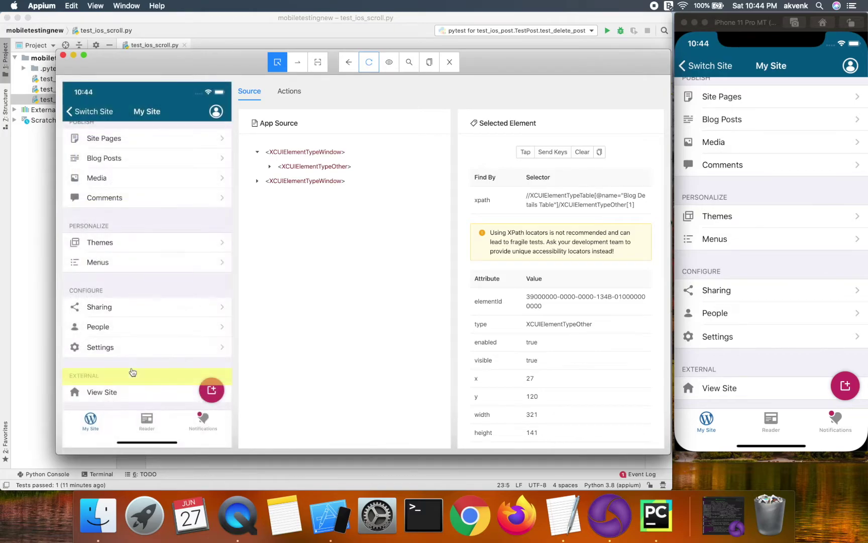
Copy the Settings row's accessibility id 'Settings Row' into the TextEdit note.
{"action": "left_click", "coordinate": [110, 344]}
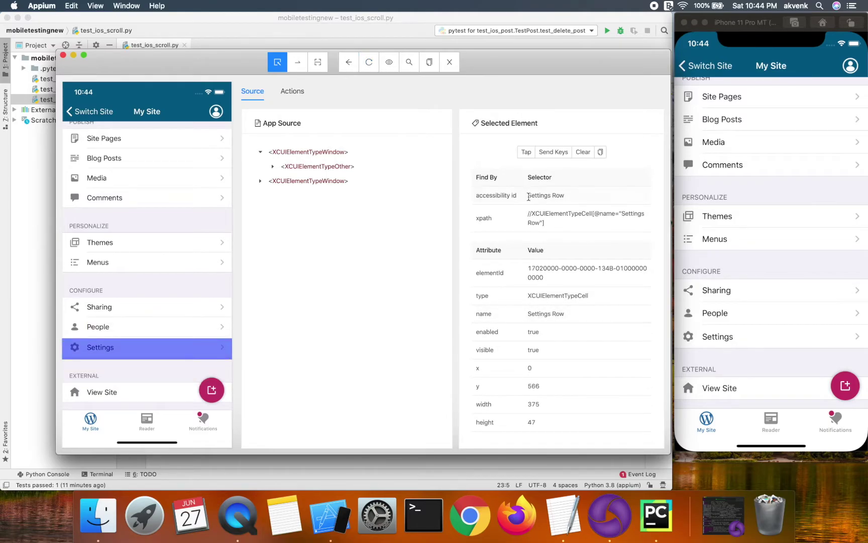
{"action": "left_click_drag", "start_coordinate": [528, 196], "coordinate": [575, 199]}
{"action": "key", "text": "super+c"}
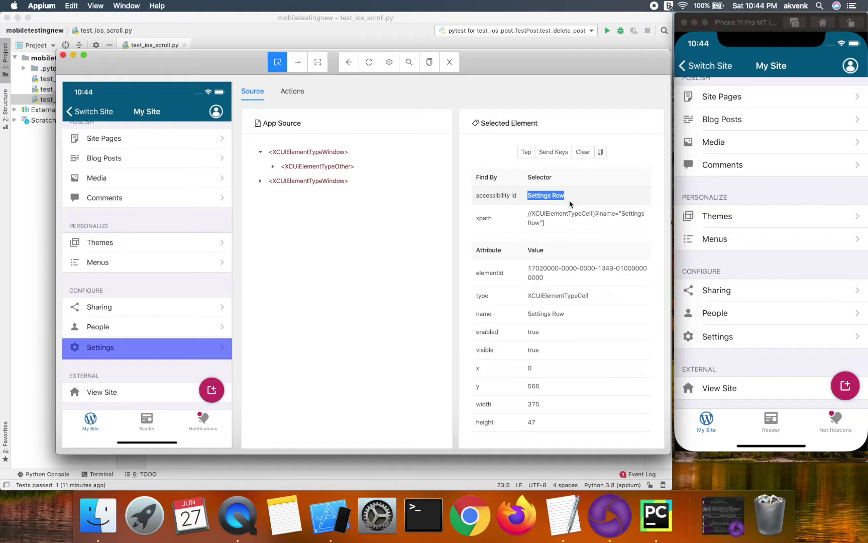
{"action": "left_click", "coordinate": [562, 516]}
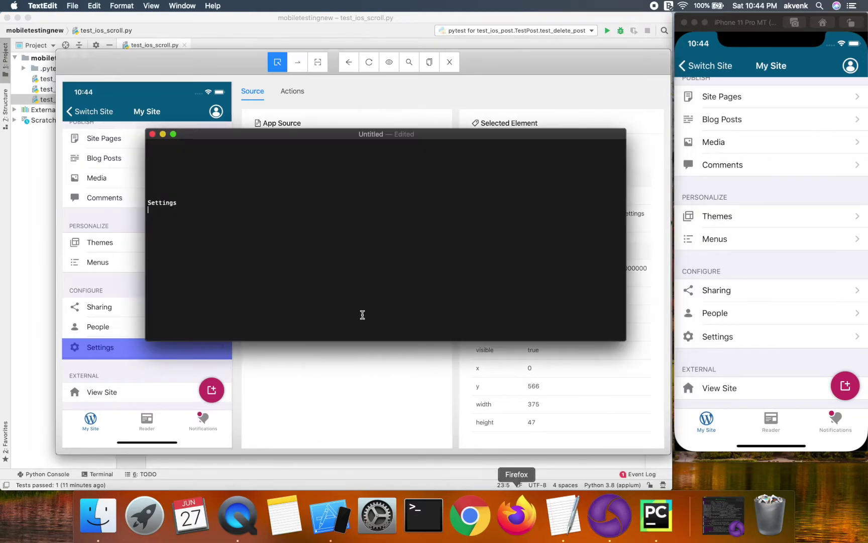
{"action": "key", "text": "BackSpace"}
{"action": "key", "text": "super+a"}
{"action": "key", "text": "super+v"}
{"action": "left_click", "coordinate": [291, 358]}
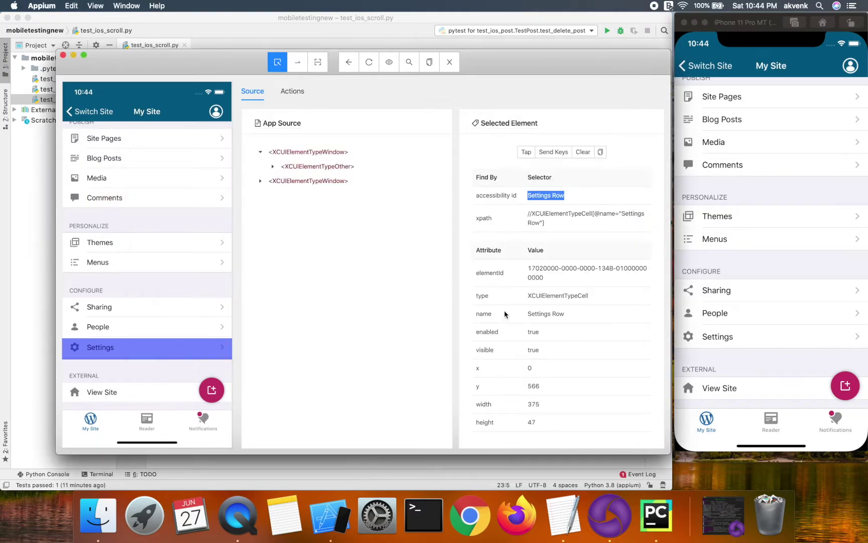
Open Settings in the app and refresh the inspector snapshot to capture it.
{"action": "left_click", "coordinate": [733, 334]}
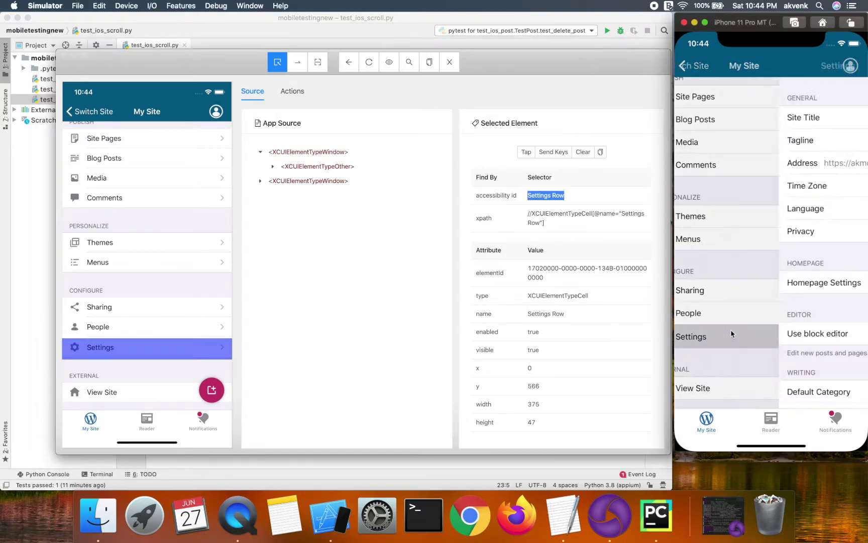
{"action": "left_click", "coordinate": [351, 248]}
{"action": "left_click", "coordinate": [369, 65]}
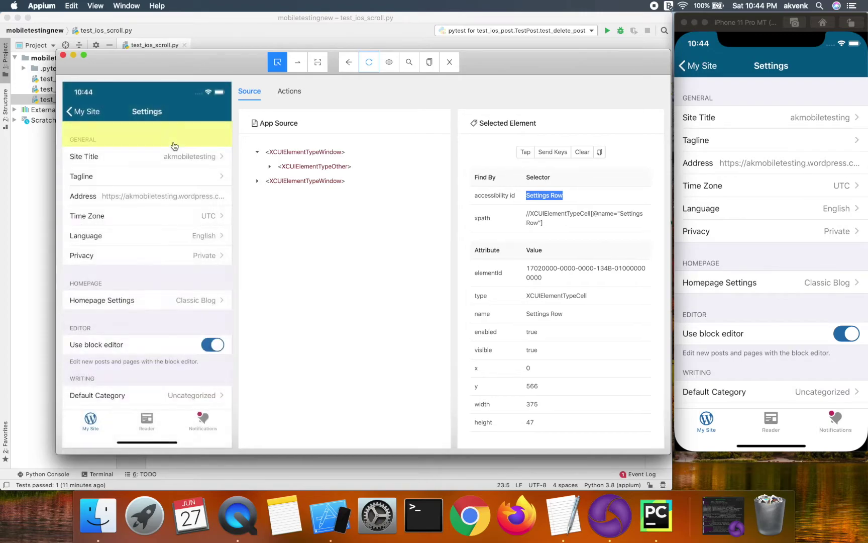
Inspect the Site Title value and paste its id 'akmobiletesting' under Settings Row in the note.
{"action": "left_click", "coordinate": [175, 160]}
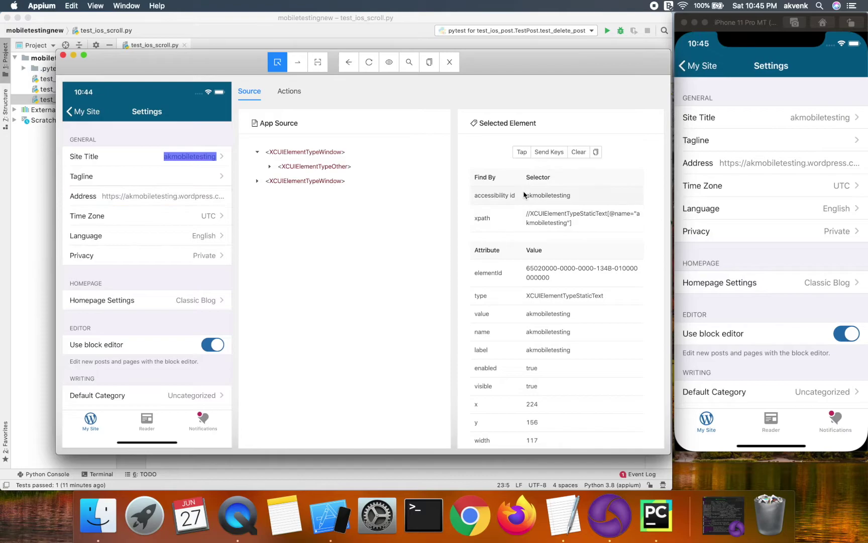
{"action": "left_click_drag", "start_coordinate": [528, 195], "coordinate": [615, 199]}
{"action": "key", "text": "super+c"}
{"action": "left_click", "coordinate": [563, 516]}
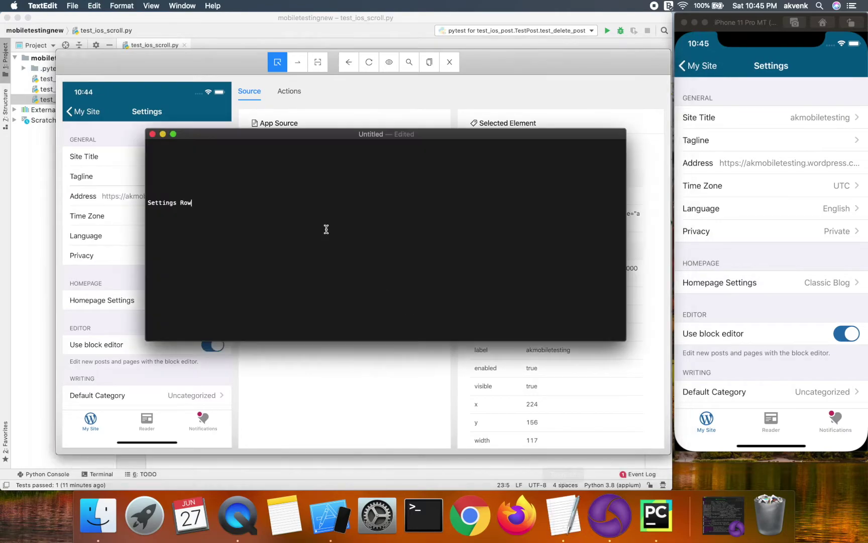
{"action": "key", "text": "super+v"}
{"action": "left_click", "coordinate": [332, 412]}
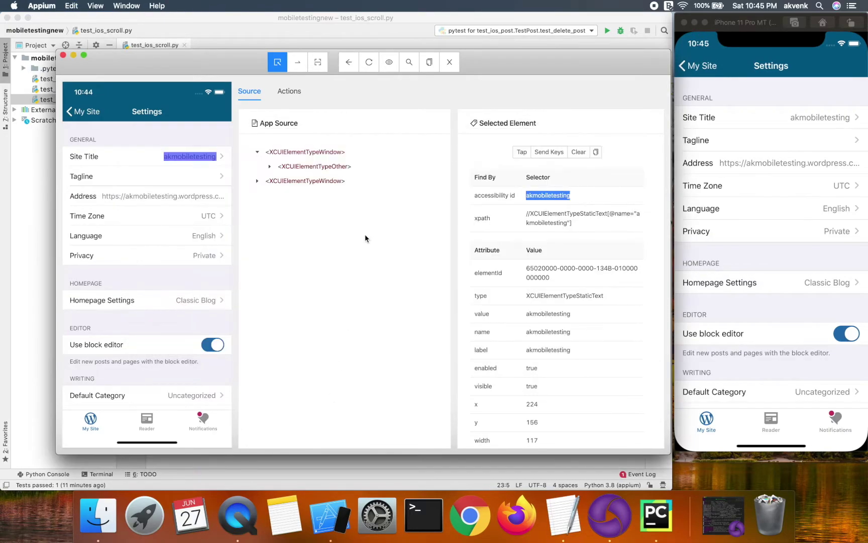
Start line 24 of test_scroll with an el lookup via find_element_by_accessibility_id.
{"action": "left_click", "coordinate": [414, 462]}
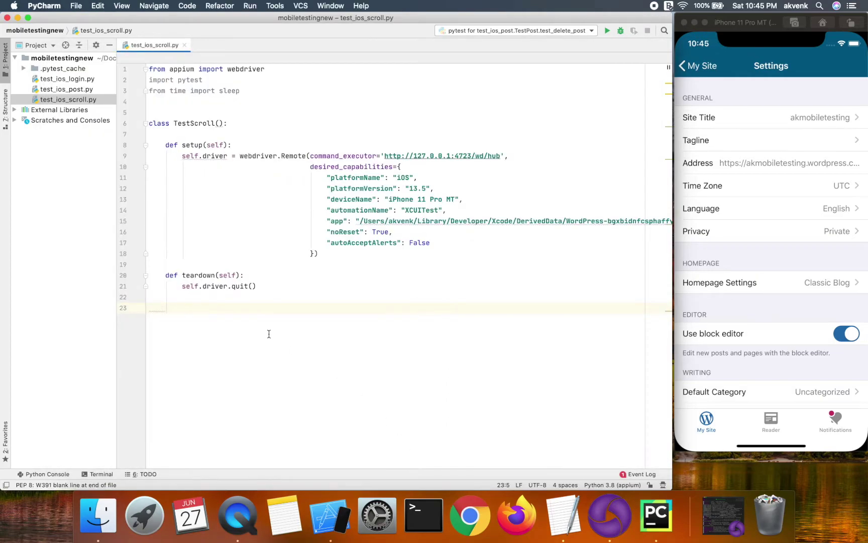
{"action": "type", "text": "de"}
{"action": "key", "text": "BackSpace"}
{"action": "key", "text": "BackSpace"}
{"action": "type", "text": "def test_"}
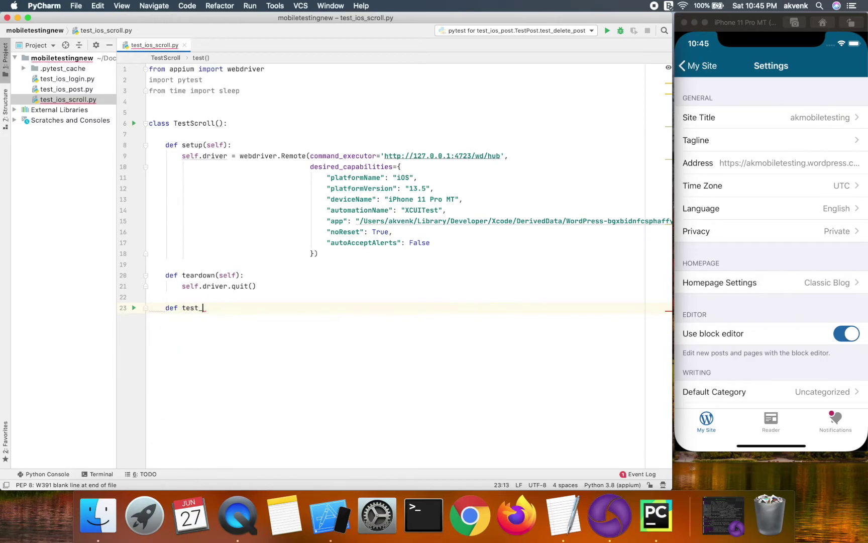
{"action": "type", "text": "scroll(self):"}
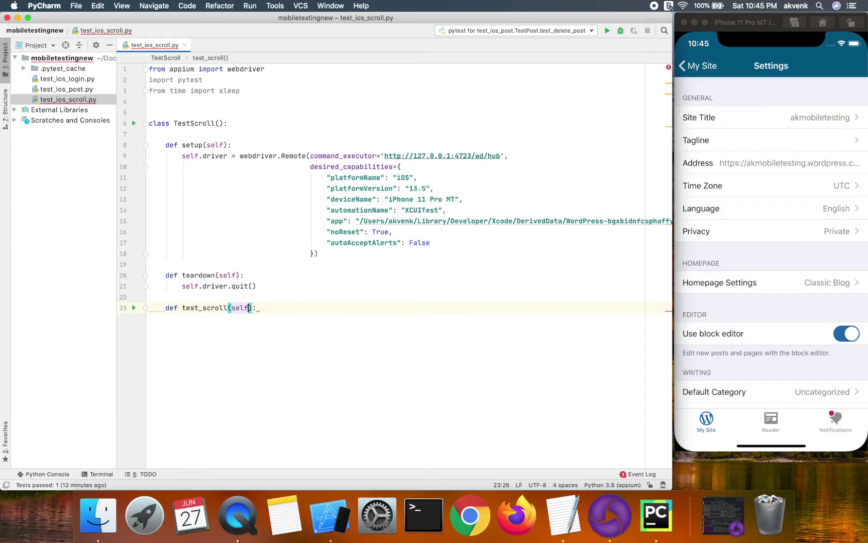
{"action": "key", "text": "End"}
{"action": "key", "text": "Return"}
{"action": "type", "text": "se"}
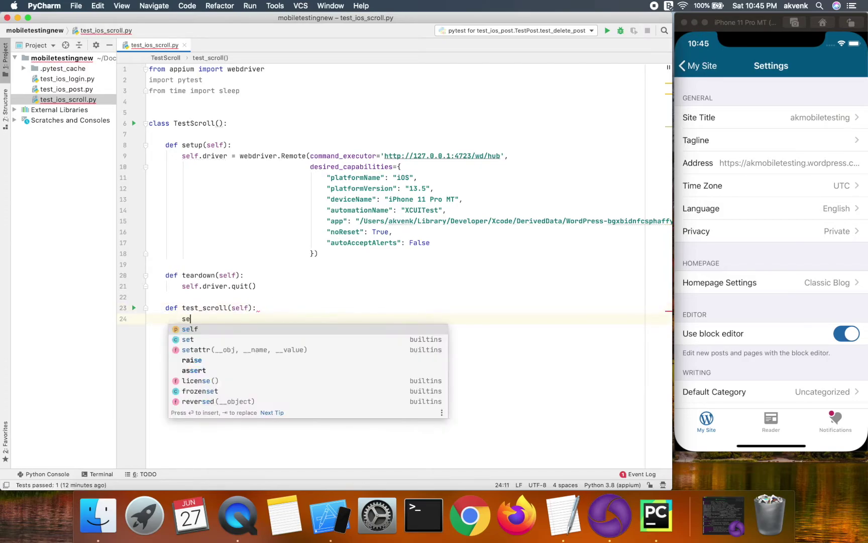
{"action": "key", "text": "BackSpace"}
{"action": "key", "text": "BackSpace"}
{"action": "type", "text": "el ="}
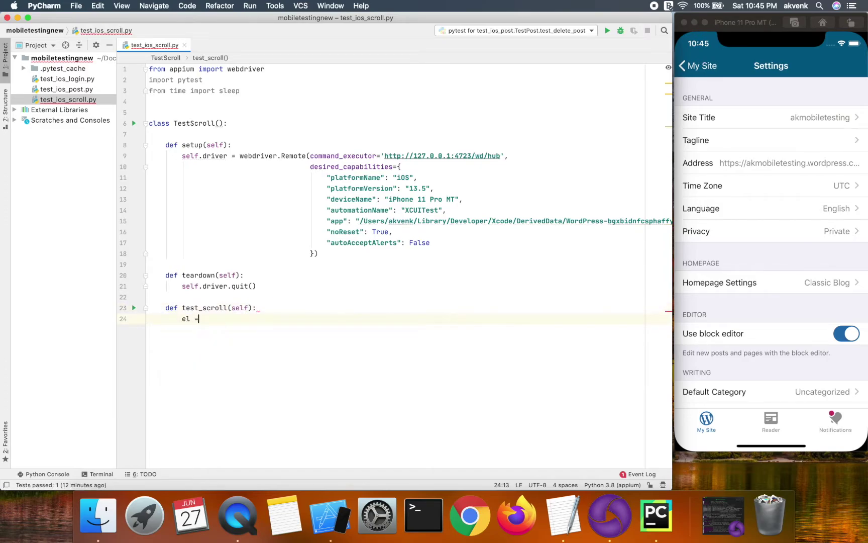
{"action": "type", "text": " self."}
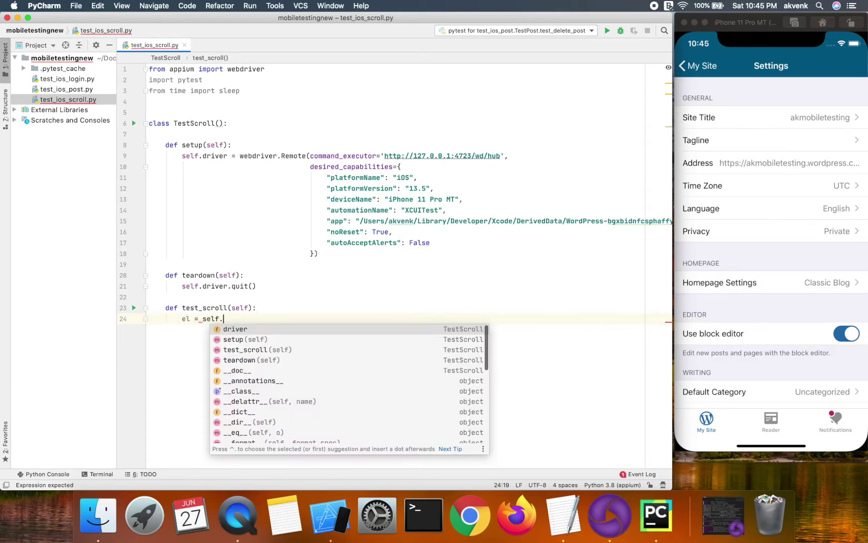
{"action": "type", "text": "driver."}
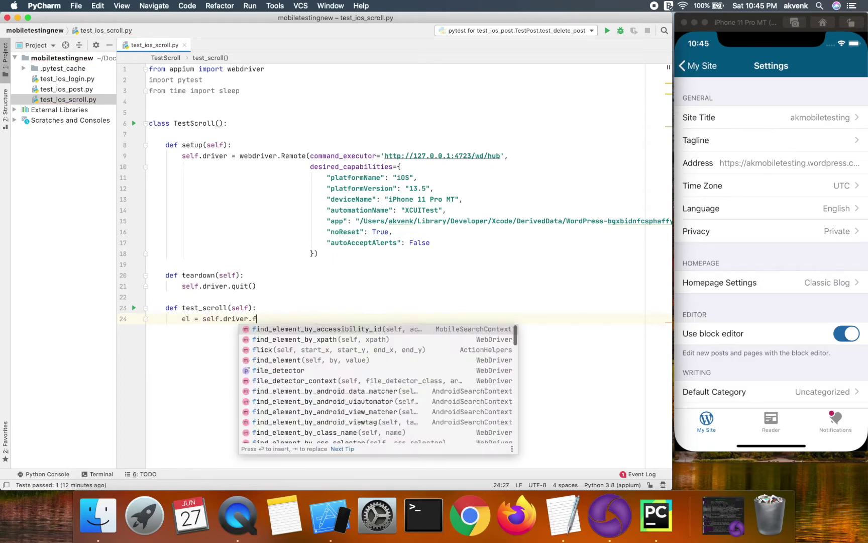
{"action": "type", "text": "fd"}
{"action": "key", "text": "BackSpace"}
{"action": "type", "text": "ind"}
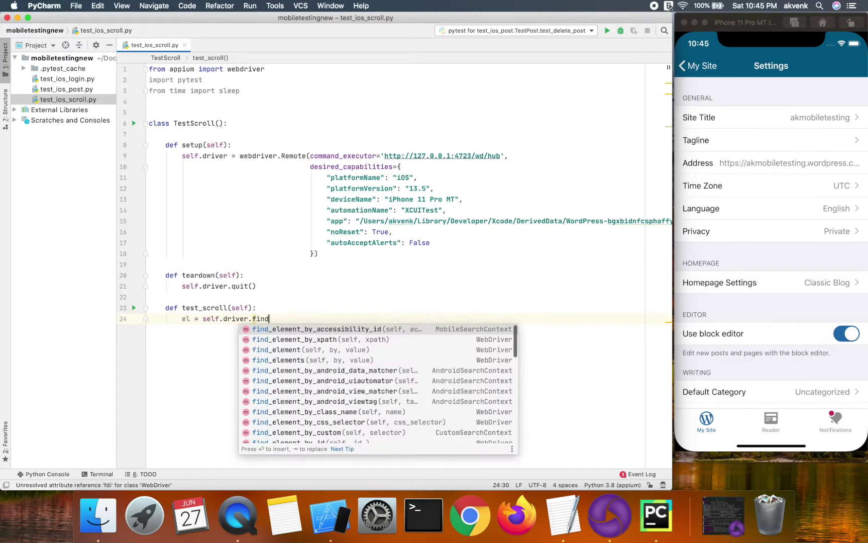
{"action": "key", "text": "Return"}
{"action": "type", "text": "'"}
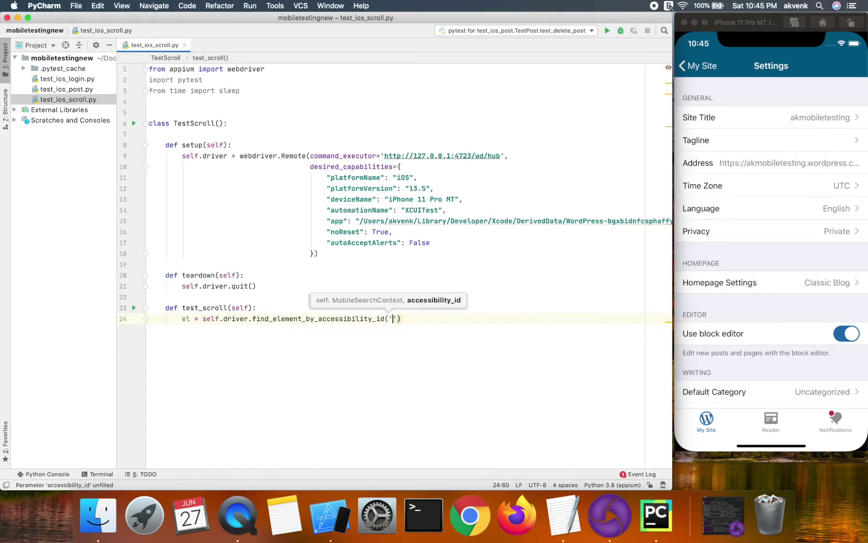
Paste 'Settings Row' as the lookup id and open an empty line 25.
{"action": "left_click", "coordinate": [563, 516]}
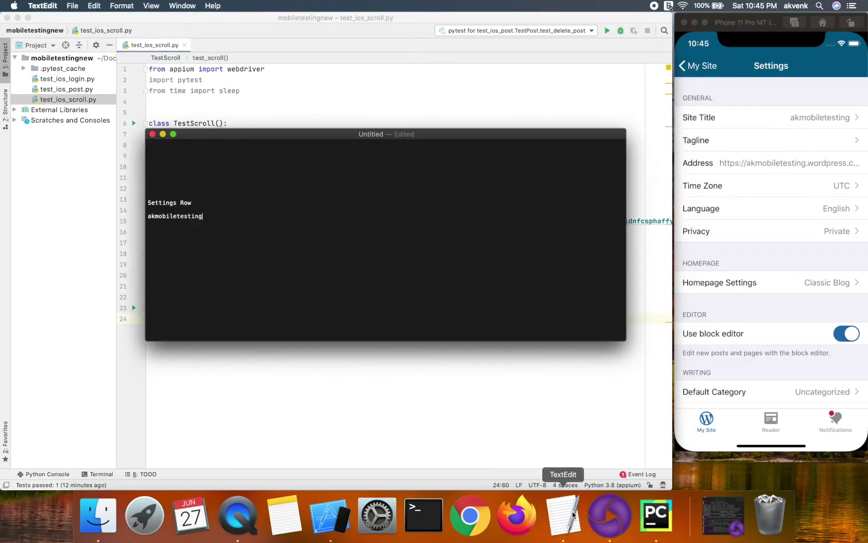
{"action": "left_click_drag", "start_coordinate": [196, 202], "coordinate": [90, 201]}
{"action": "left_click", "coordinate": [330, 439]}
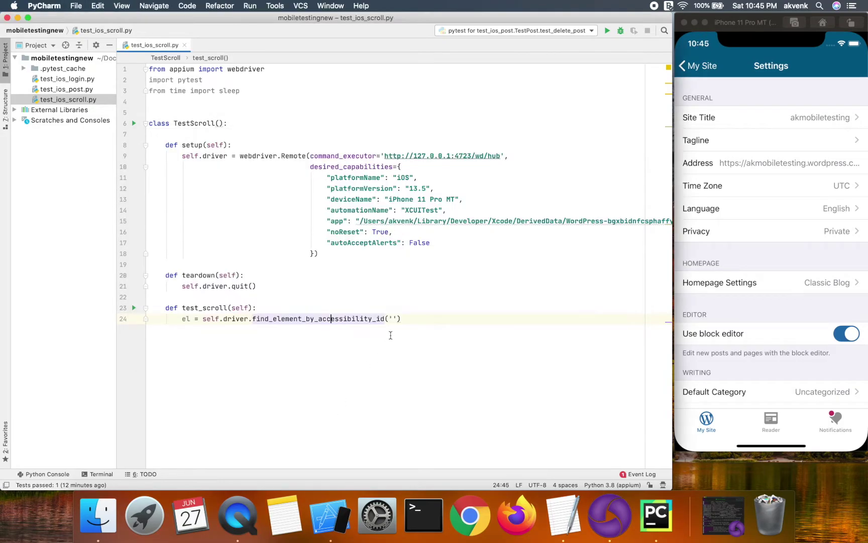
{"action": "left_click", "coordinate": [392, 318]}
{"action": "type", "text": "Settings Row"}
{"action": "key", "text": "End"}
{"action": "key", "text": "Return"}
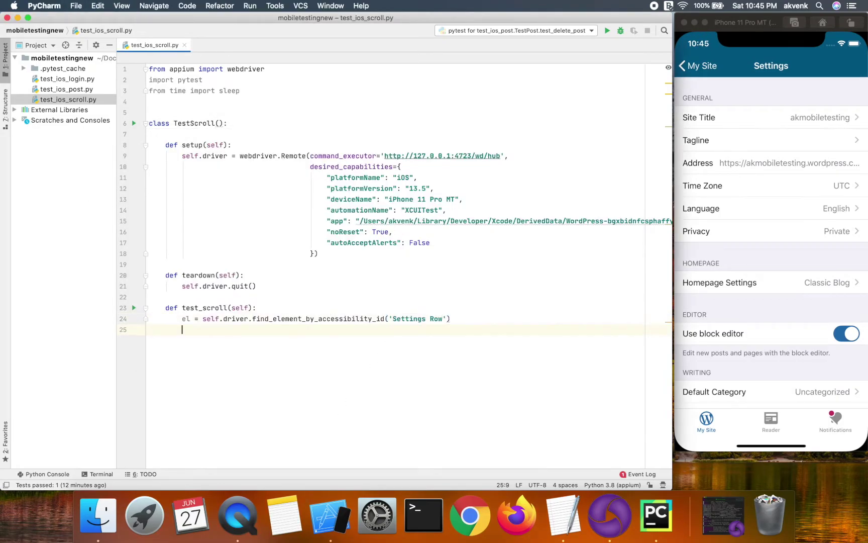
{"action": "double_click", "coordinate": [343, 318]}
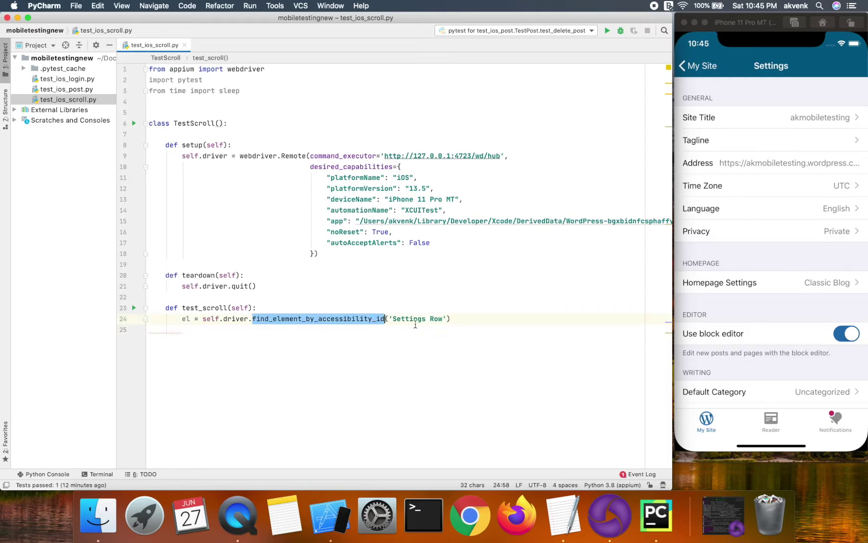
{"action": "key", "text": "Home"}
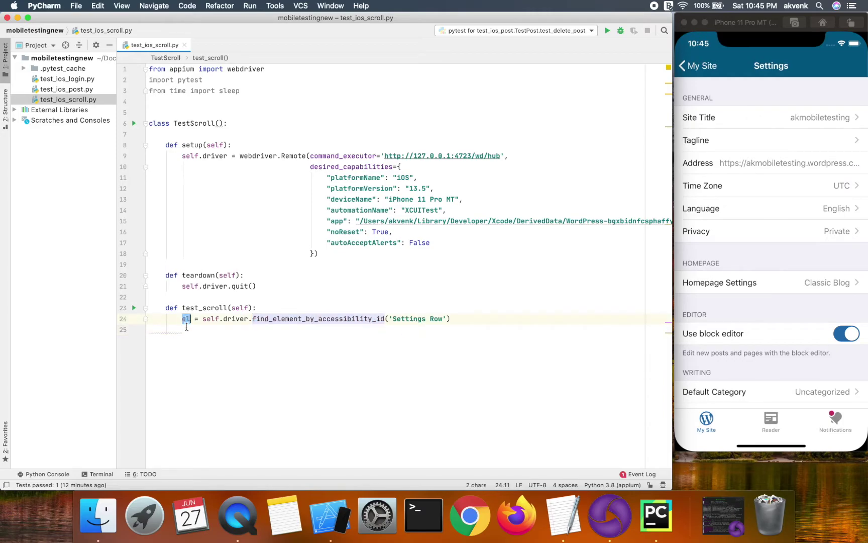
{"action": "left_click", "coordinate": [187, 329]}
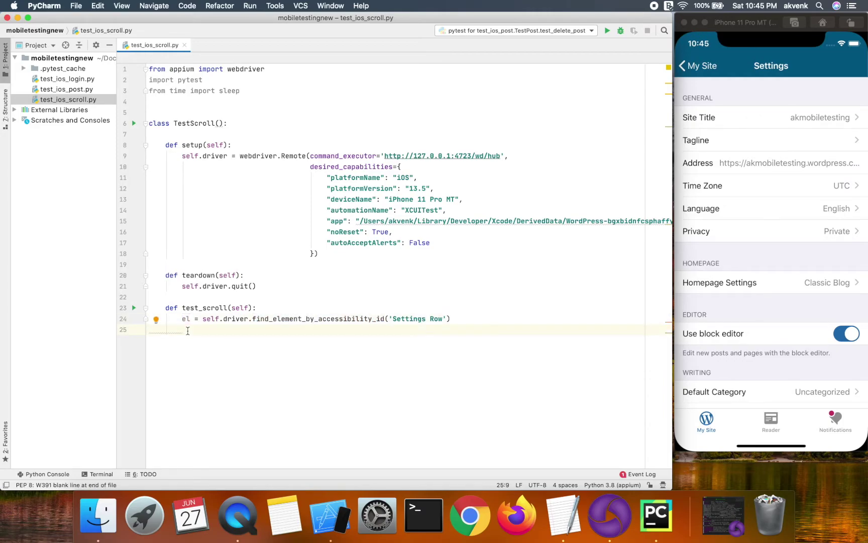
{"action": "type", "text": "self."}
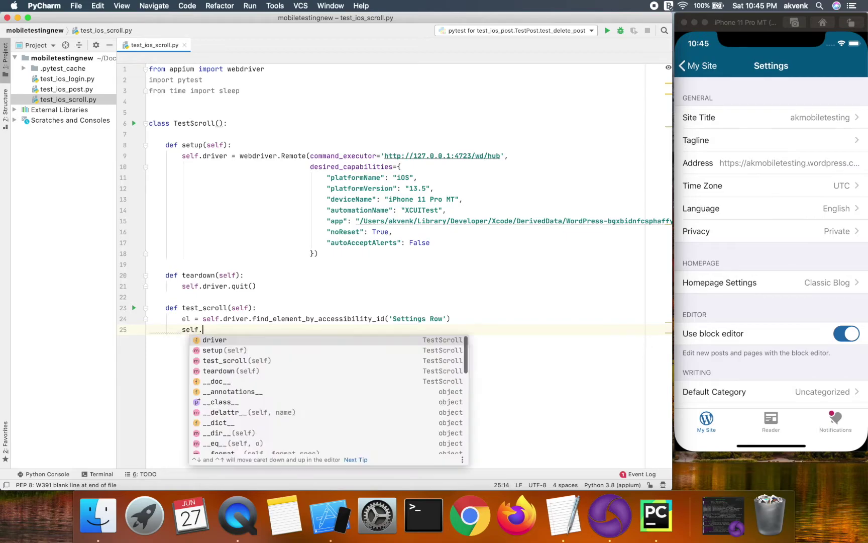
{"action": "type", "text": "d"}
Write self.driver.execute_script('mobile: scroll', {"element": el, "toVisible": True}) on line 25.
{"action": "key", "text": "Return"}
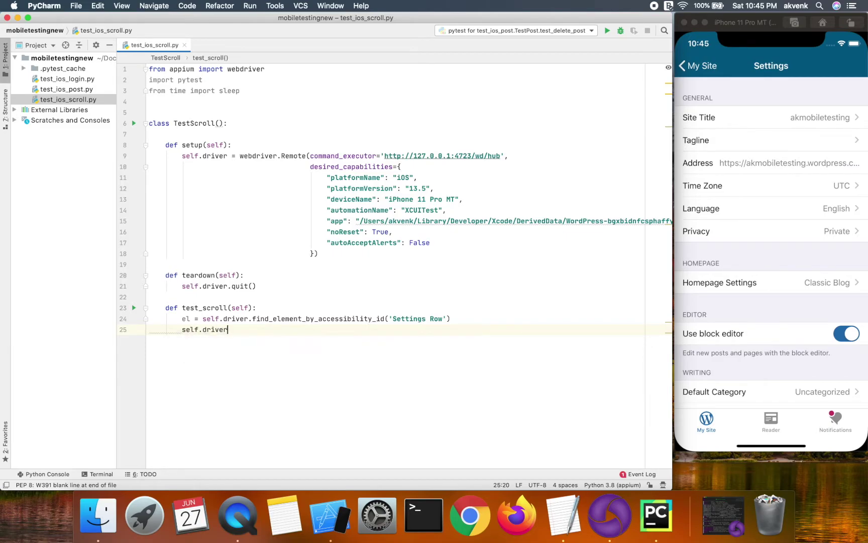
{"action": "type", "text": ".e"}
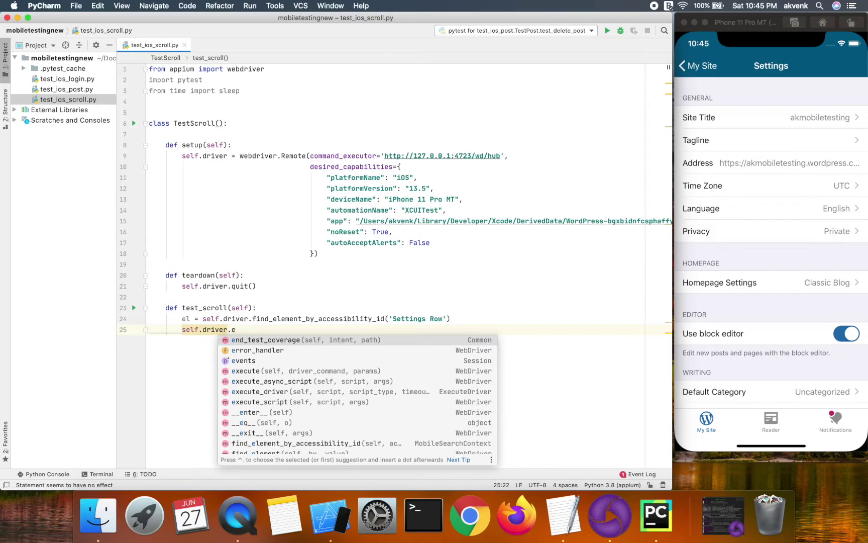
{"action": "type", "text": "xe"}
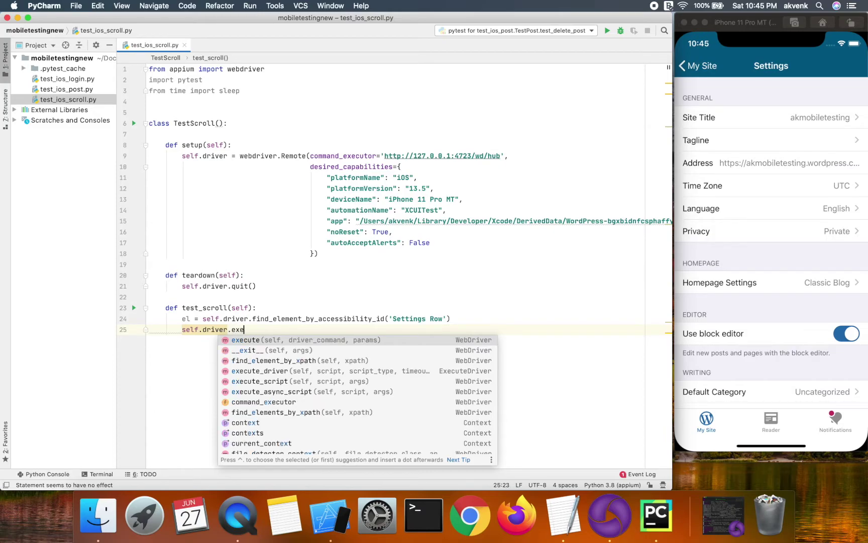
{"action": "type", "text": "c"}
{"action": "key", "text": "Down"}
{"action": "key", "text": "Down"}
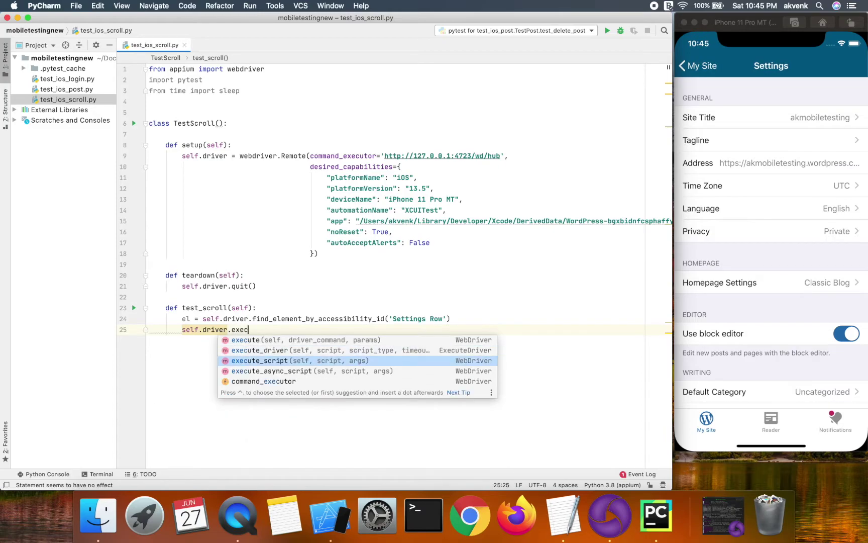
{"action": "key", "text": "Return"}
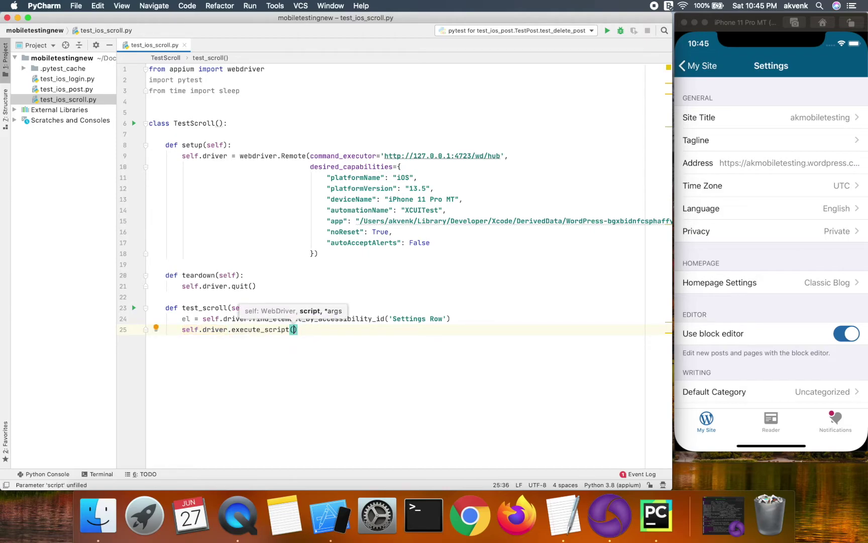
{"action": "type", "text": "'mobi"}
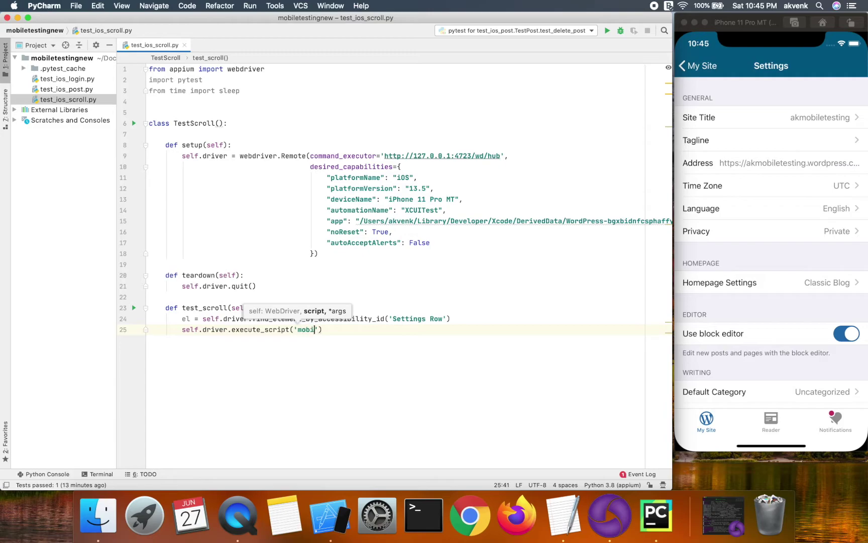
{"action": "type", "text": "le: "}
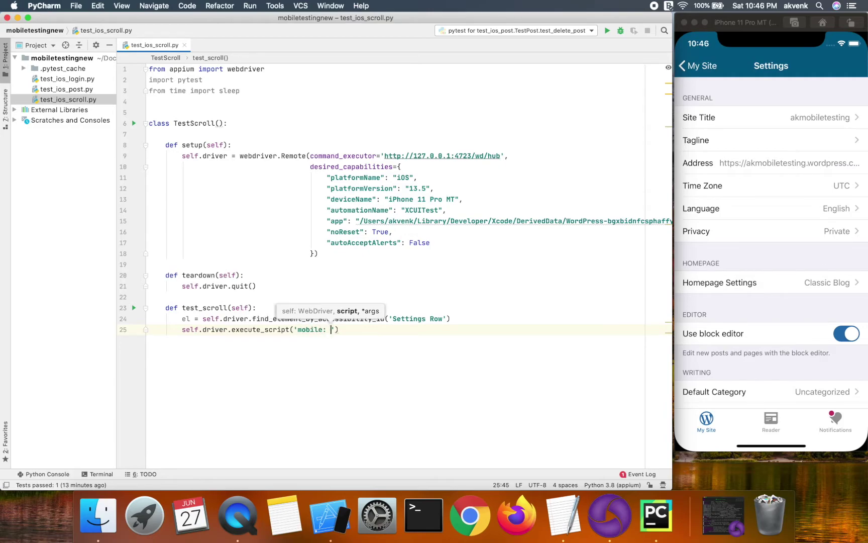
{"action": "type", "text": "scroll"}
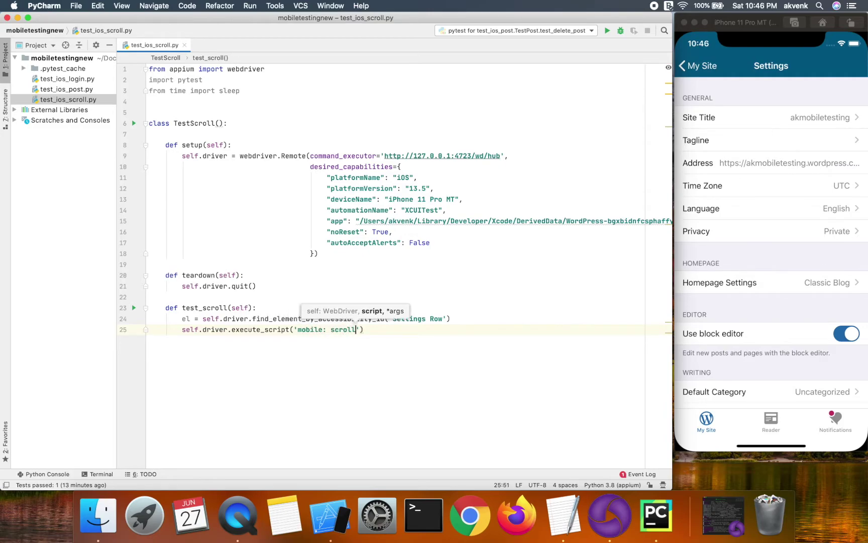
{"action": "type", "text": "', "}
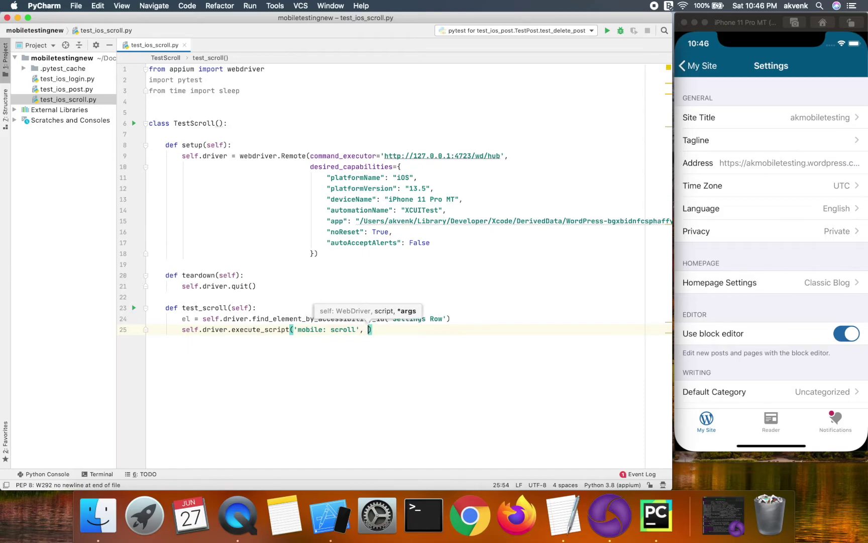
{"action": "type", "text": "{"}
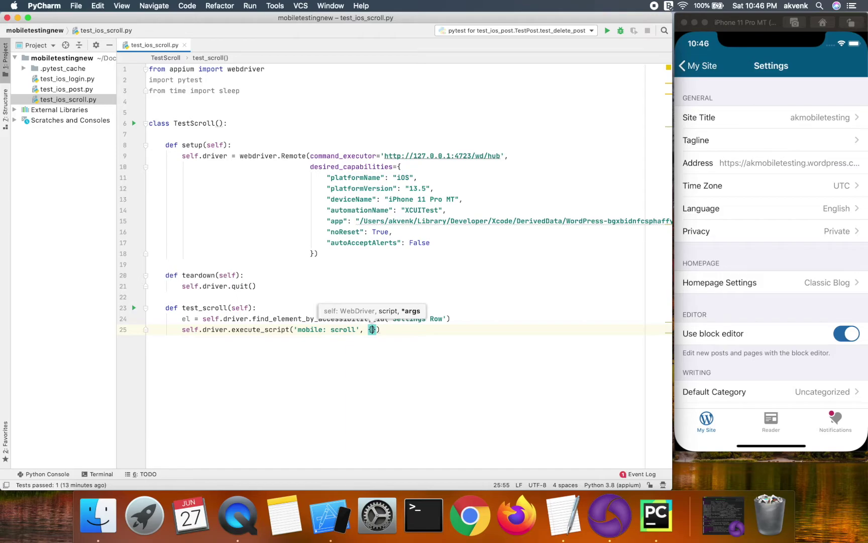
{"action": "type", "text": "\"ele"}
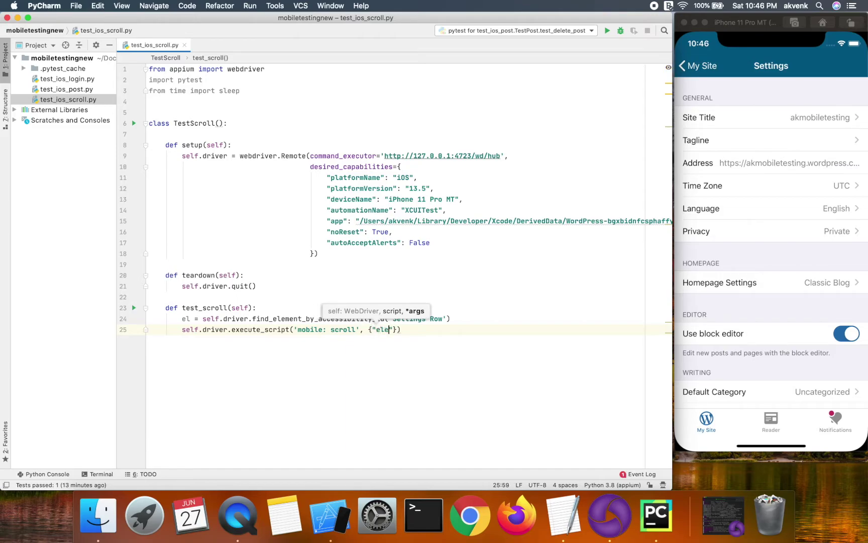
{"action": "type", "text": "ment\""}
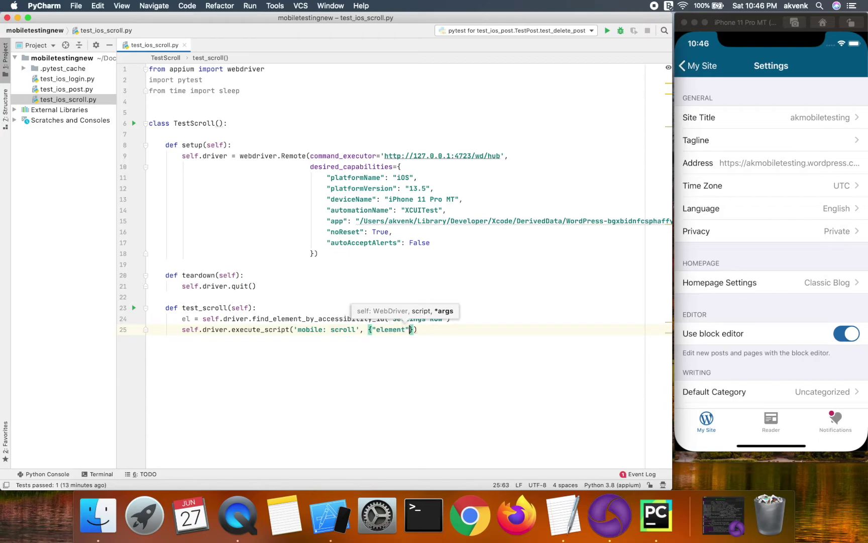
{"action": "type", "text": ": e"}
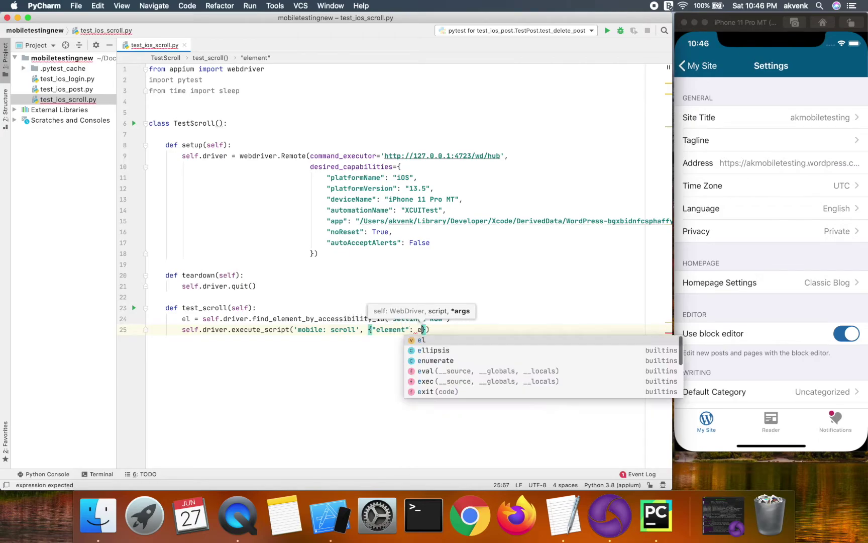
{"action": "type", "text": "l"}
{"action": "double_click", "coordinate": [186, 320]}
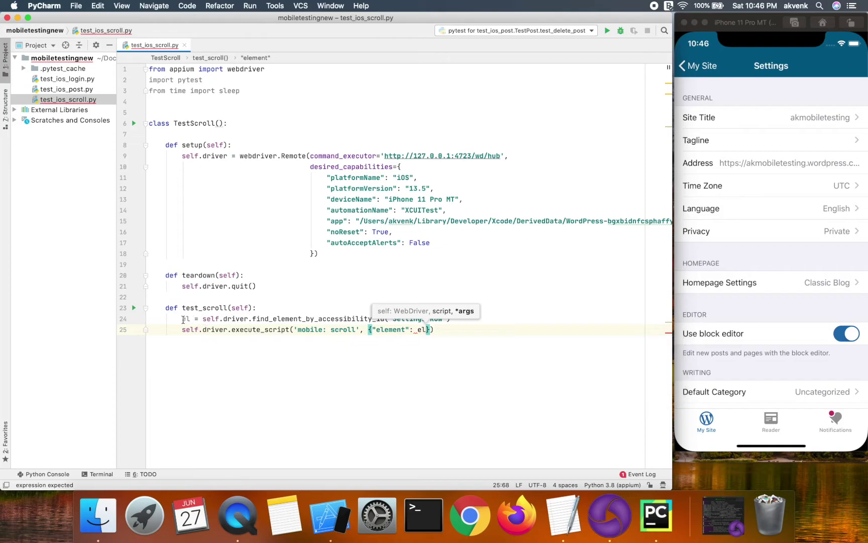
{"action": "left_click", "coordinate": [428, 330]}
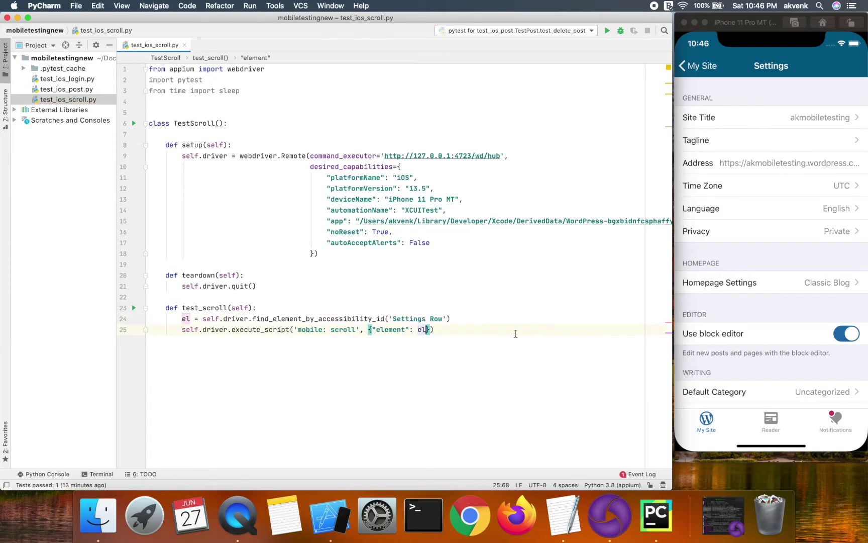
{"action": "type", "text": ", "}
{"action": "type", "text": "\"to"}
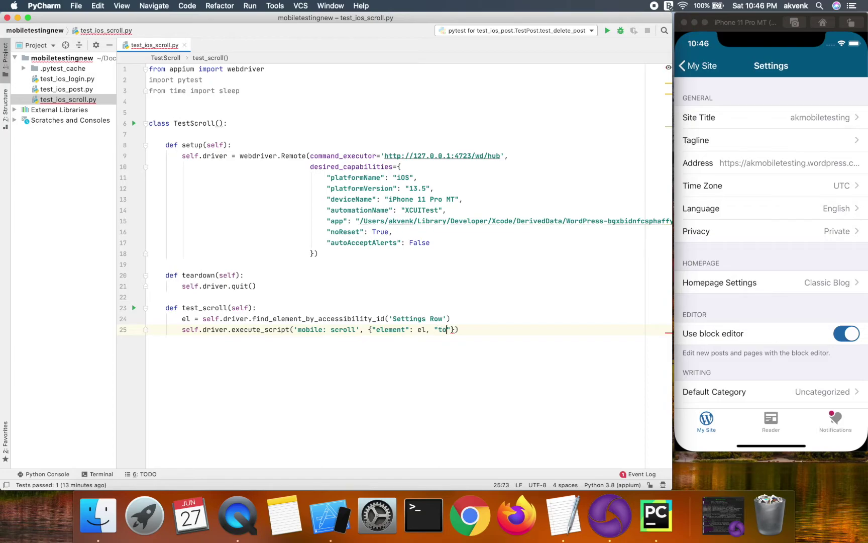
{"action": "type", "text": "Visible"}
{"action": "type", "text": ":"}
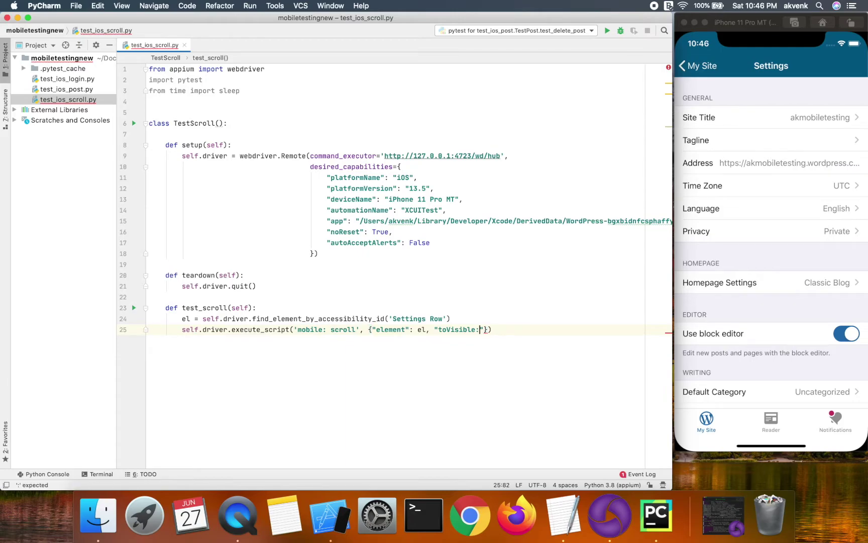
{"action": "key", "text": "BackSpace"}
{"action": "key", "text": "Right"}
{"action": "type", "text": ": T"}
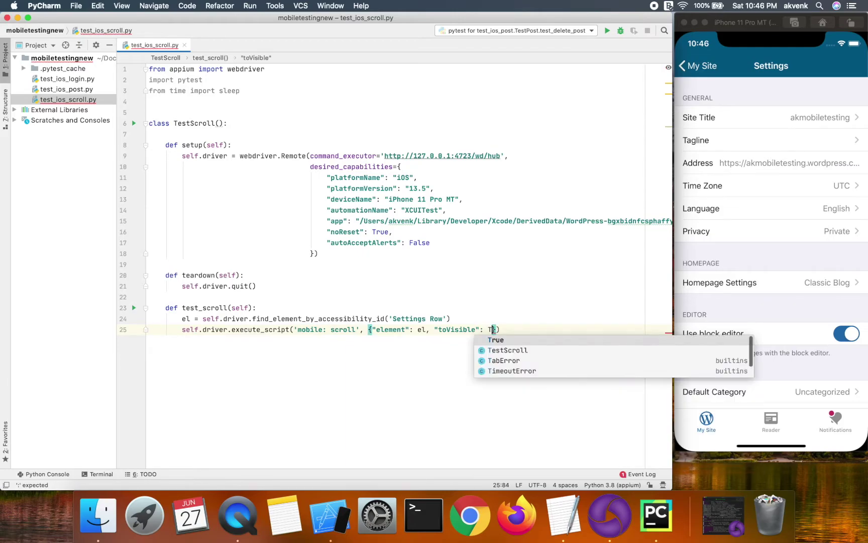
{"action": "type", "text": "rue"}
{"action": "key", "text": "Right"}
Add el.click() on line 26, below the scroll call.
{"action": "key", "text": "Return"}
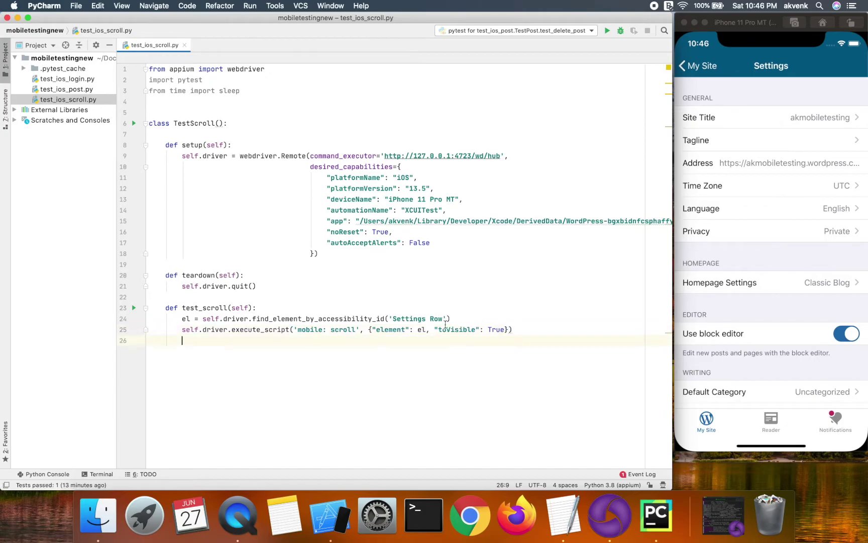
{"action": "double_click", "coordinate": [185, 319]}
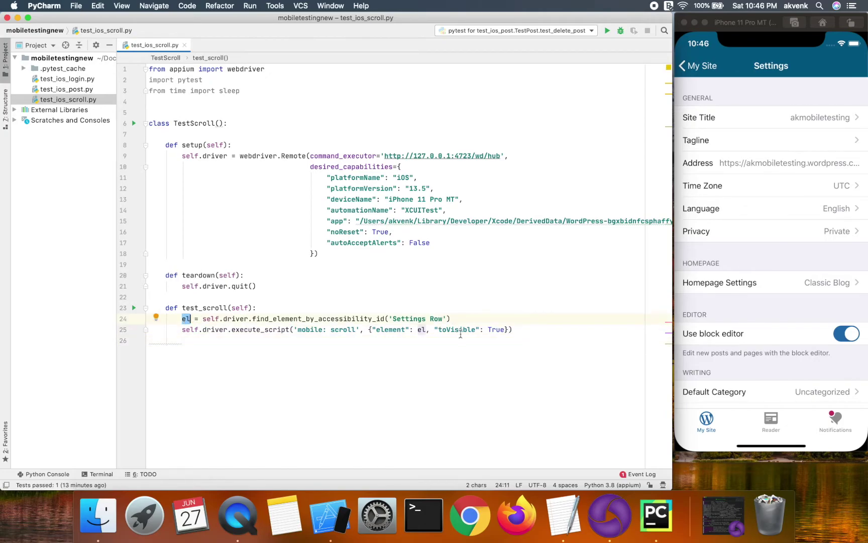
{"action": "double_click", "coordinate": [444, 329]}
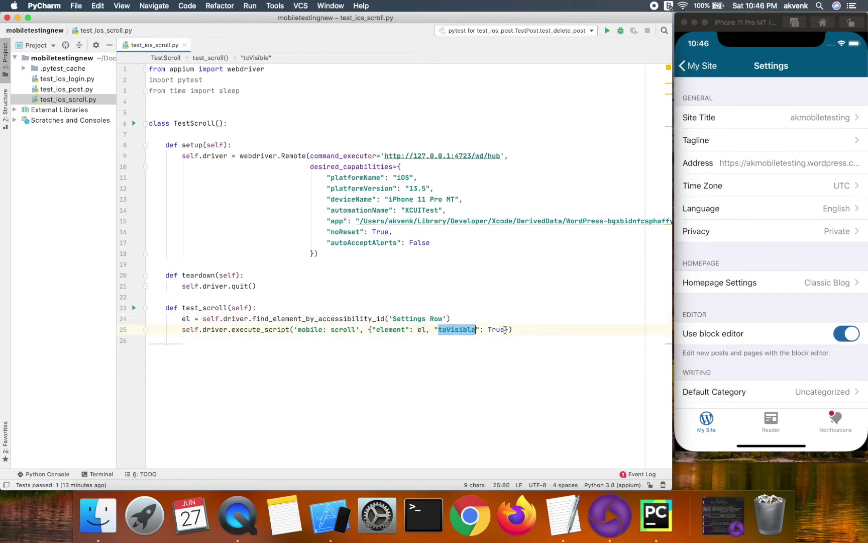
{"action": "left_click", "coordinate": [520, 330]}
{"action": "key", "text": "Return"}
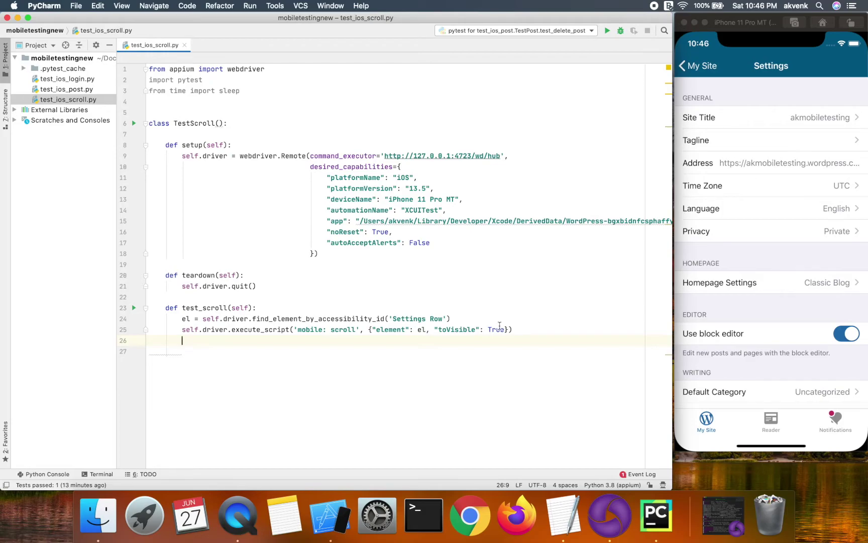
{"action": "left_click", "coordinate": [185, 318]}
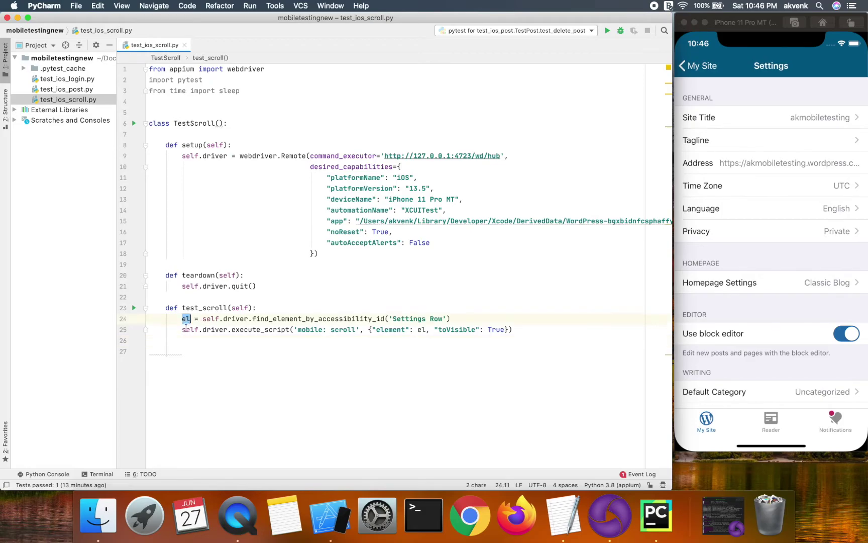
{"action": "left_click", "coordinate": [183, 341]}
{"action": "type", "text": "el"}
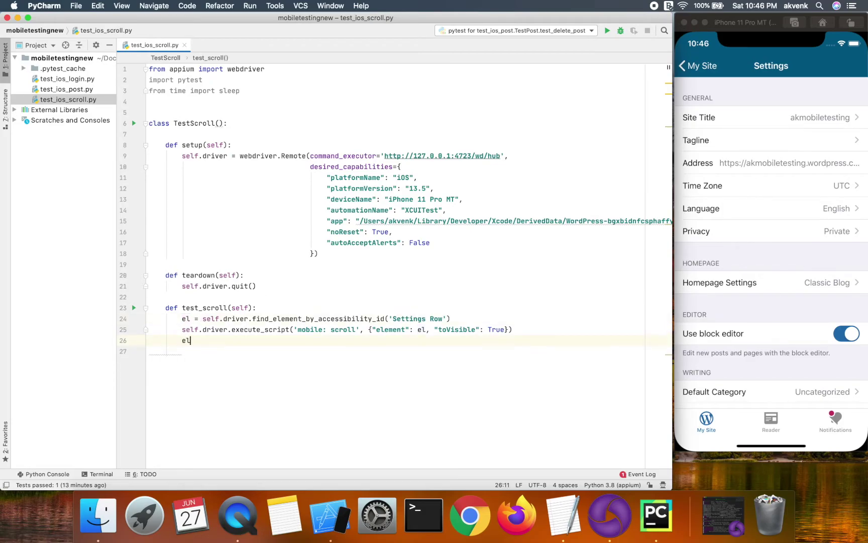
{"action": "type", "text": ".click()"}
{"action": "key", "text": "Down"}
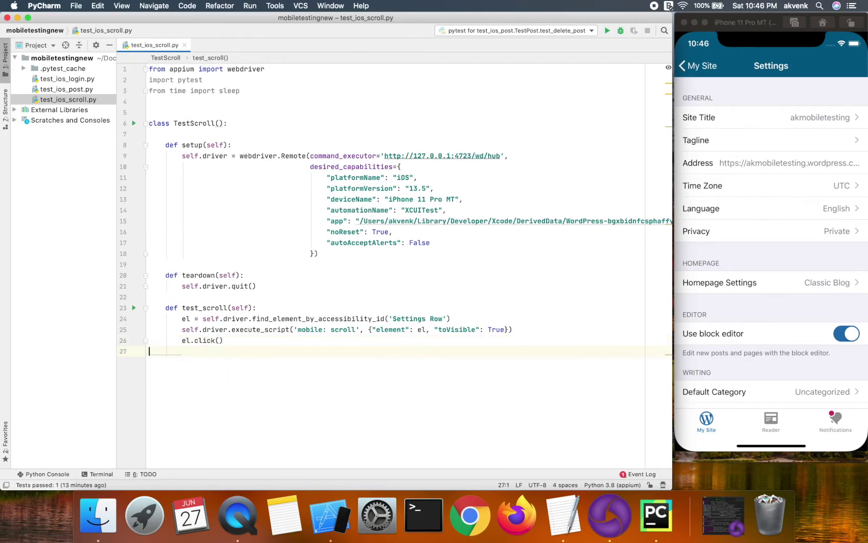
{"action": "key", "text": "BackSpace"}
{"action": "key", "text": "Return"}
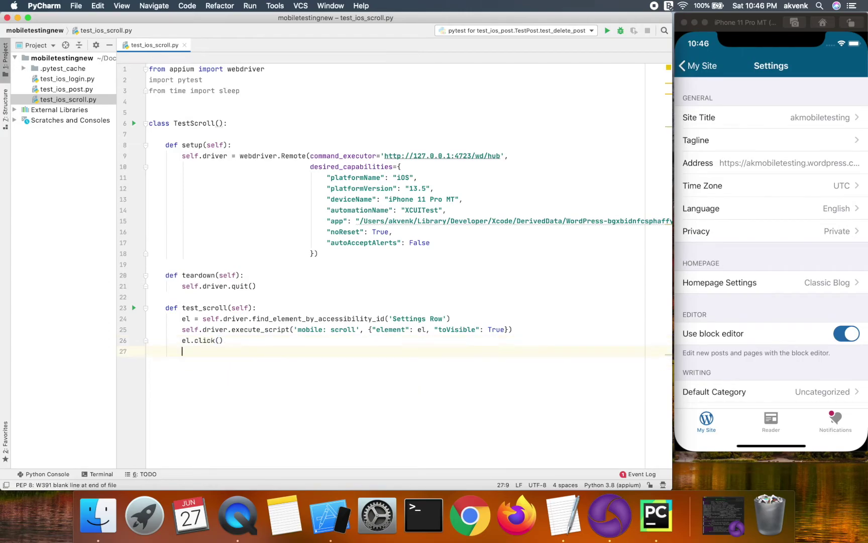
{"action": "type", "text": "self."}
Add assert self.driver.find_element_by_accessibility_id('akmobiletesting') == 'akmobiletesting' on line 27.
{"action": "key", "text": "BackSpace"}
{"action": "key", "text": "BackSpace"}
{"action": "key", "text": "BackSpace"}
{"action": "key", "text": "BackSpace"}
{"action": "key", "text": "BackSpace"}
{"action": "type", "text": "a"}
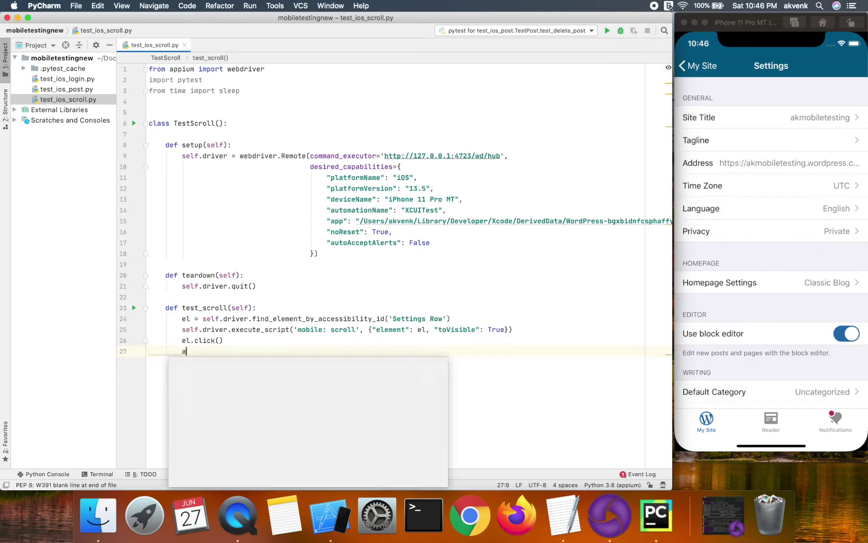
{"action": "type", "text": "ssert self."}
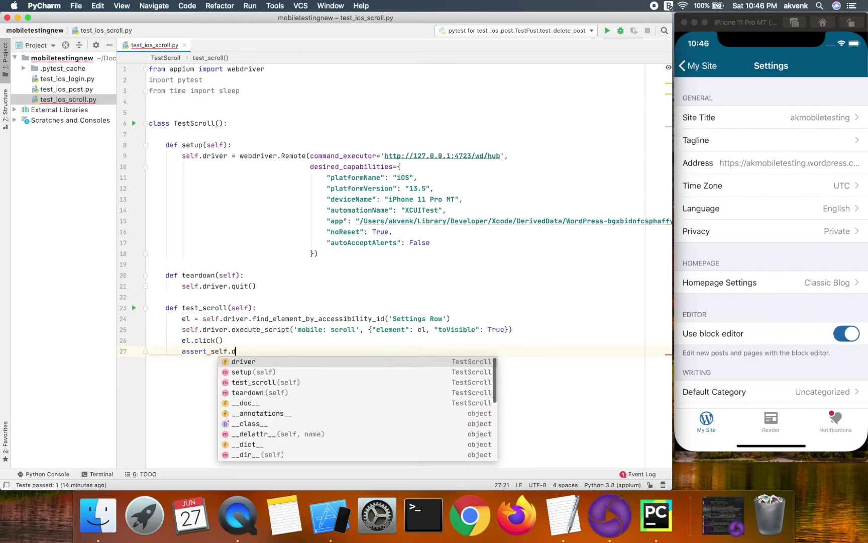
{"action": "type", "text": "dri"}
{"action": "key", "text": "Return"}
{"action": "type", "text": ".find"}
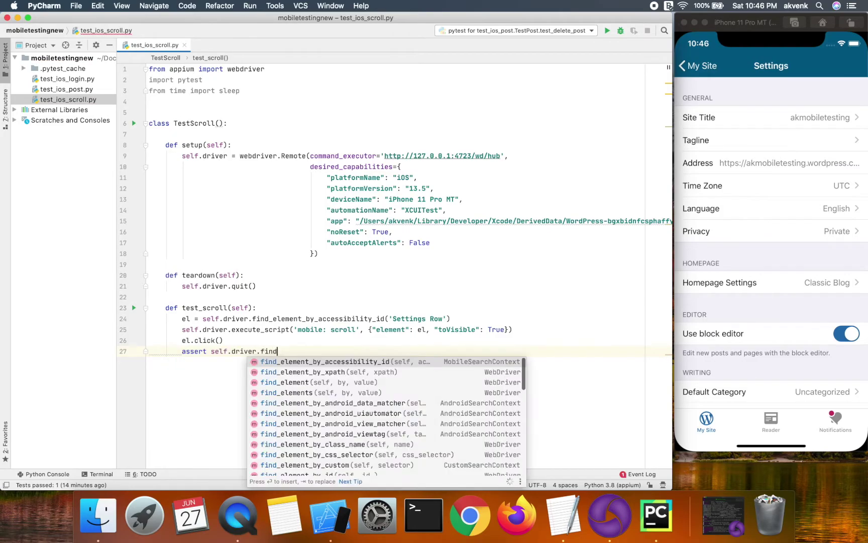
{"action": "key", "text": "Return"}
{"action": "type", "text": "'"}
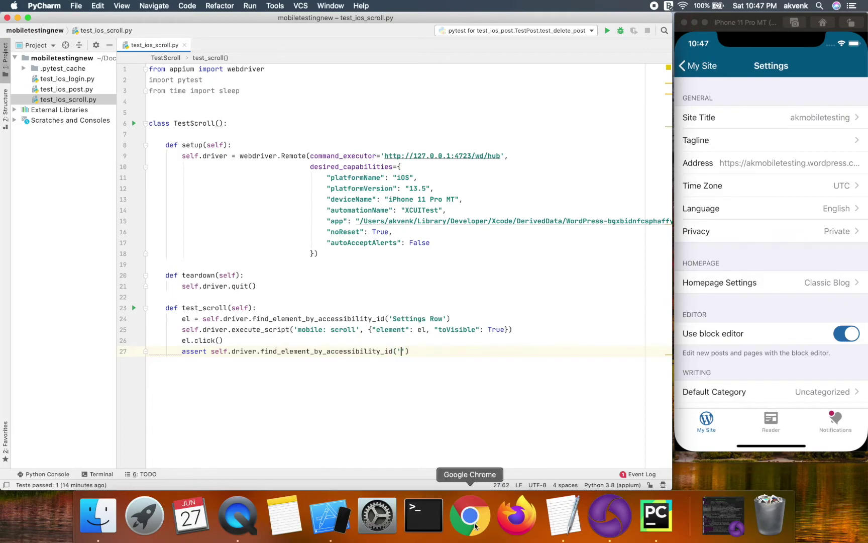
{"action": "left_click", "coordinate": [563, 516]}
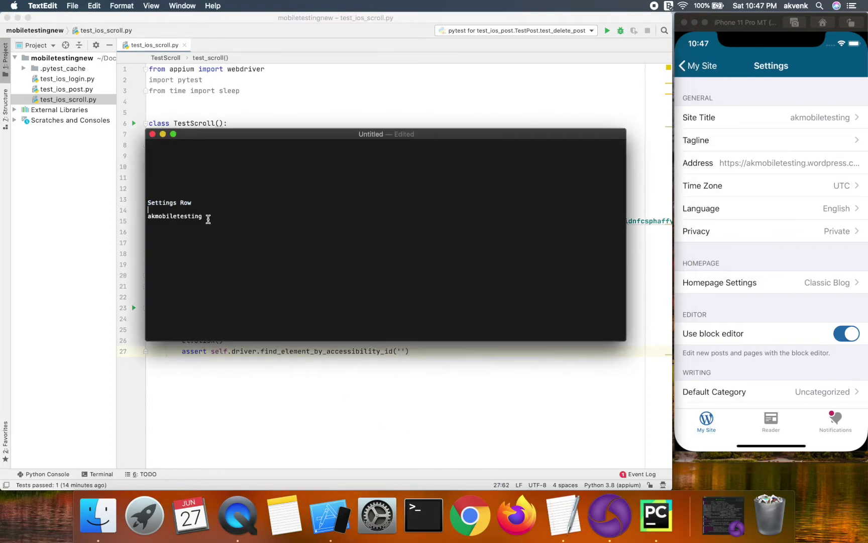
{"action": "left_click_drag", "start_coordinate": [208, 218], "coordinate": [129, 221]}
{"action": "key", "text": "super+c"}
{"action": "left_click", "coordinate": [375, 354]}
{"action": "key", "text": "super+v"}
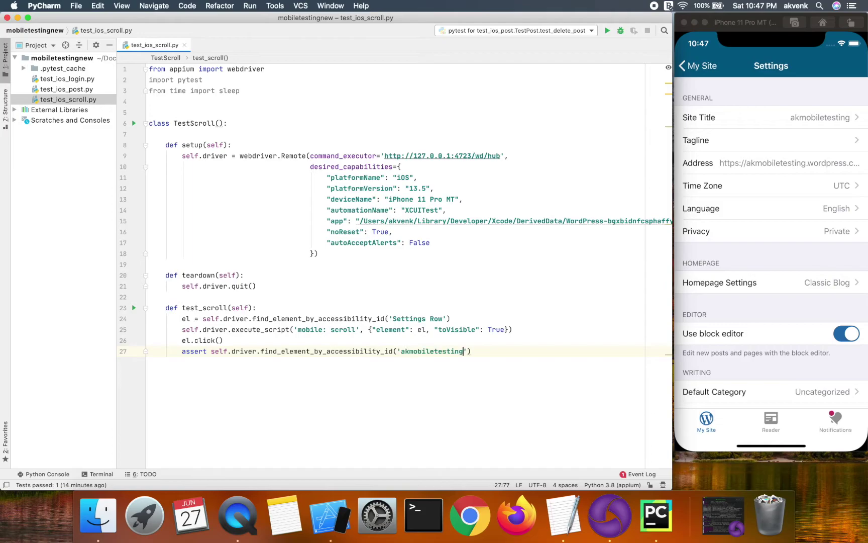
{"action": "key", "text": "End"}
{"action": "type", "text": "=="}
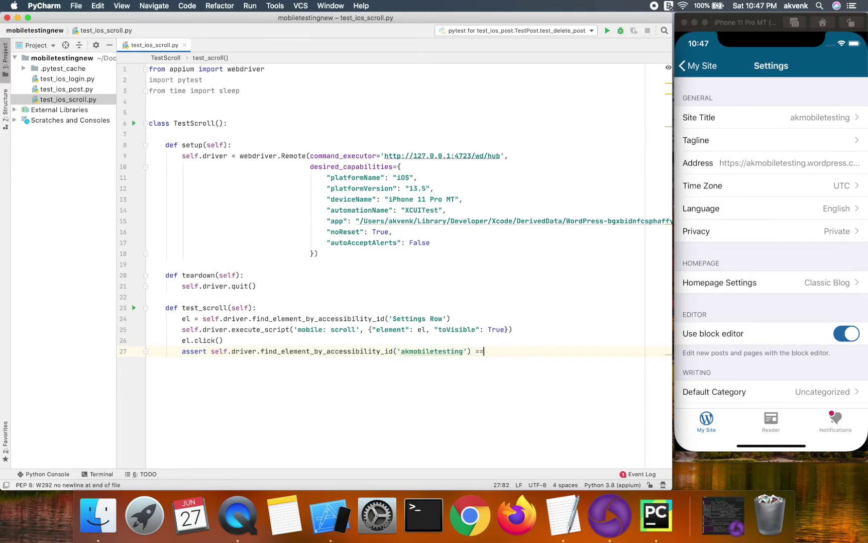
{"action": "type", "text": " '"}
{"action": "key", "text": "super+v"}
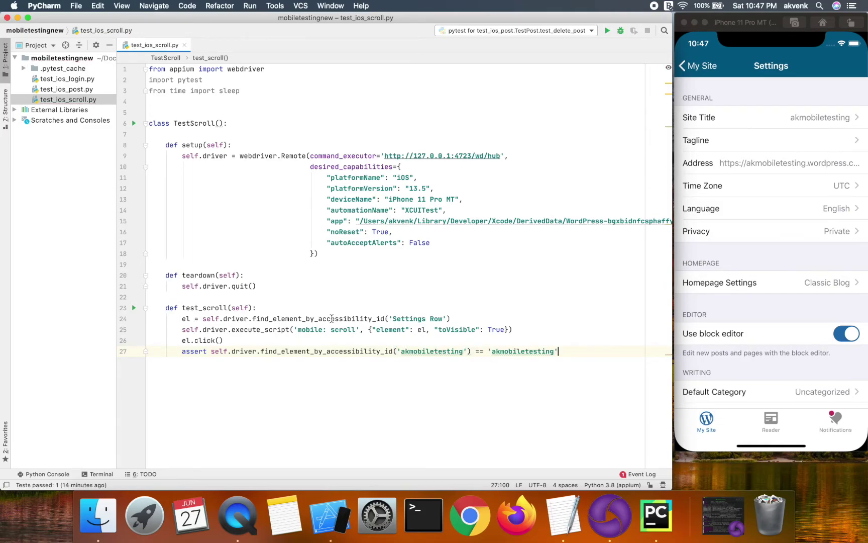
{"action": "left_click", "coordinate": [207, 308]}
Run test_scroll with pytest and see it fail with an AssertionError at line 27.
{"action": "right_click", "coordinate": [207, 310]}
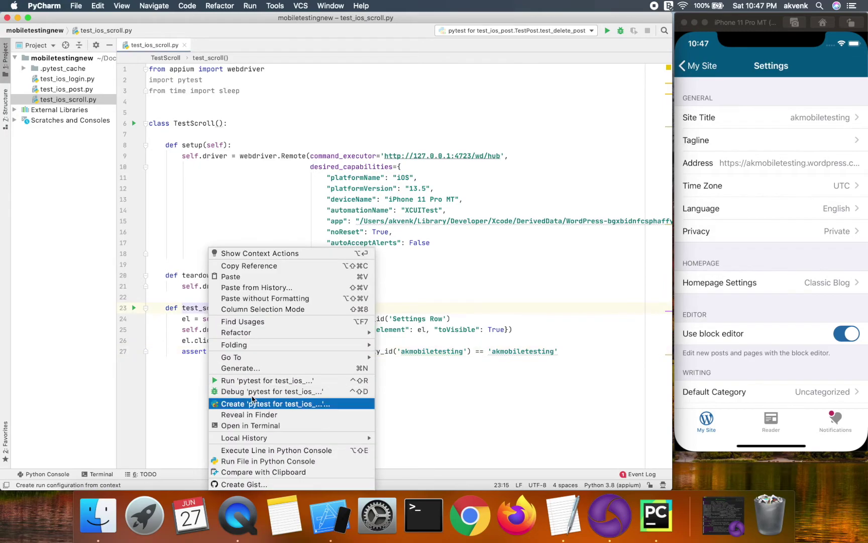
{"action": "left_click", "coordinate": [272, 382]}
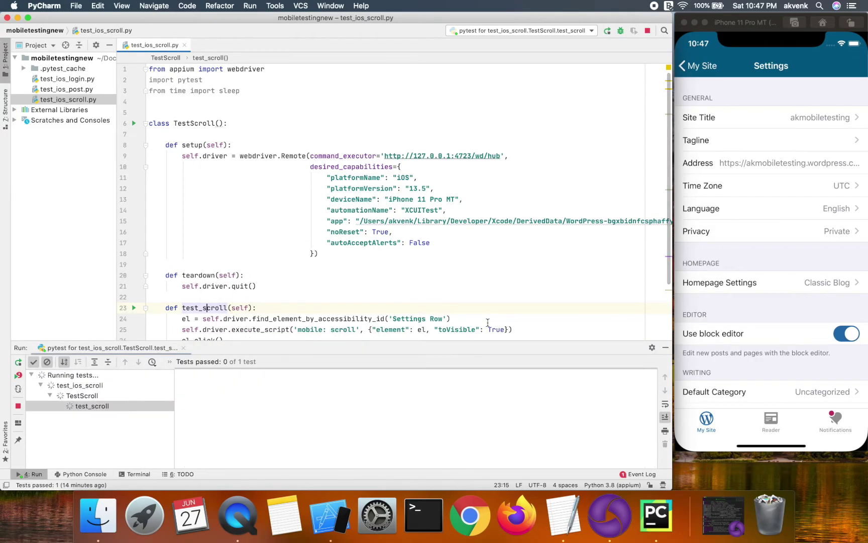
{"action": "scroll", "coordinate": [488, 323], "scroll_direction": "down", "scroll_amount": 3}
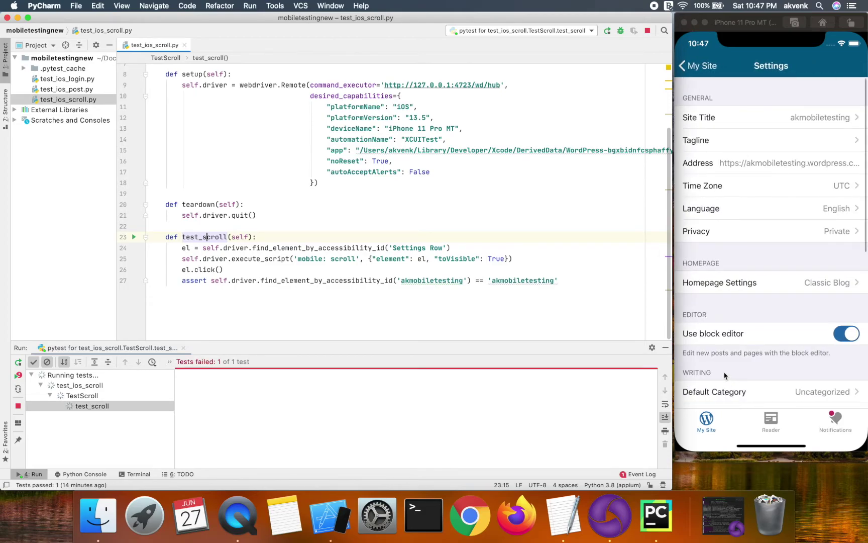
{"action": "key", "text": "ctrl+r"}
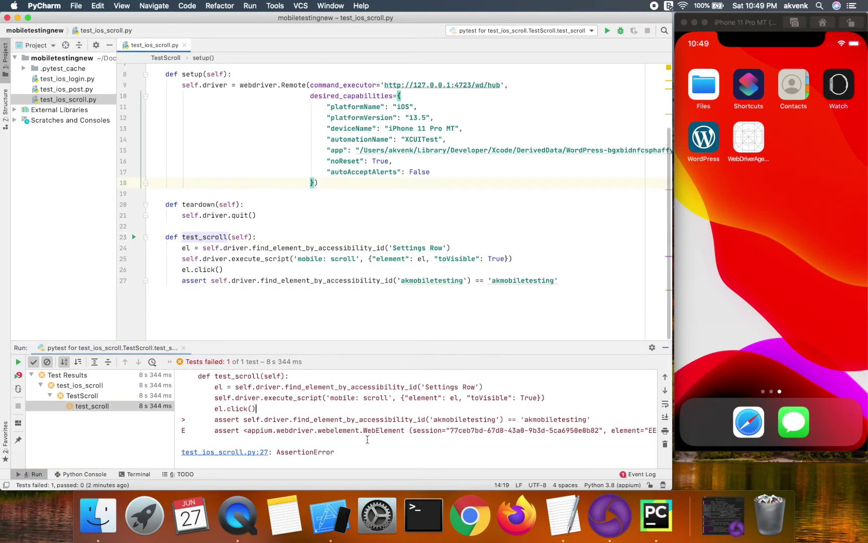
Append .text to the line-27 lookup and rerun test_scroll, which passes 1 of 1.
{"action": "left_click", "coordinate": [470, 281]}
{"action": "type", "text": ".text"}
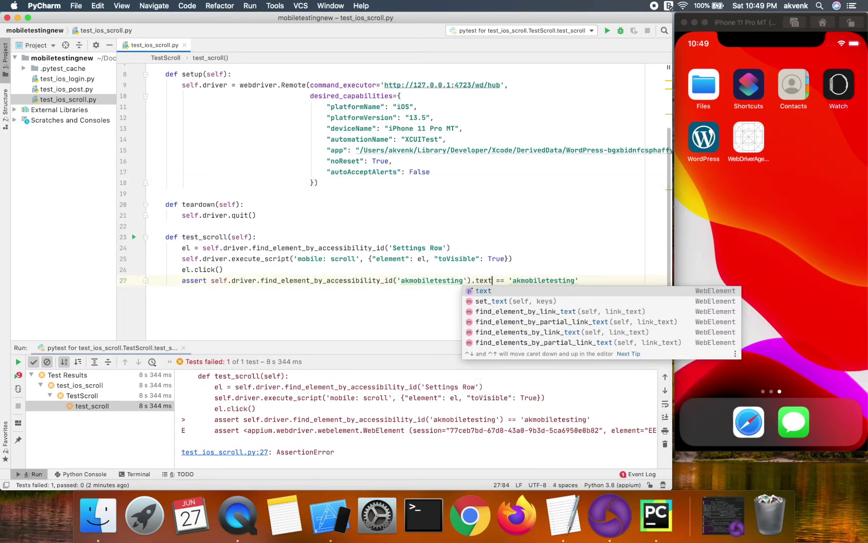
{"action": "left_click", "coordinate": [586, 268]}
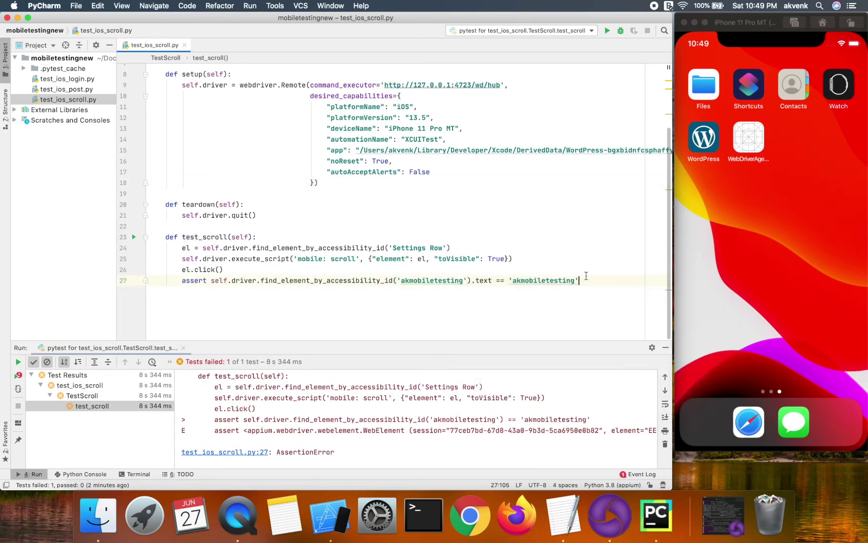
{"action": "right_click", "coordinate": [206, 237]}
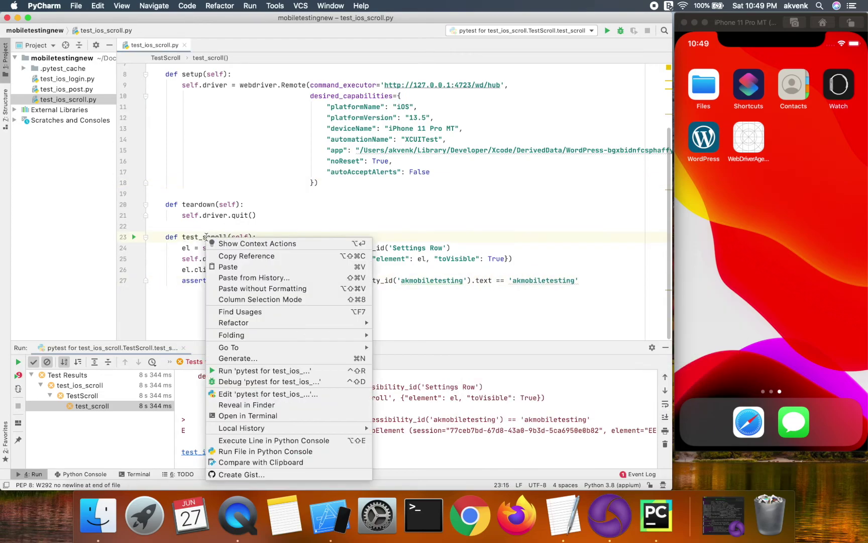
{"action": "left_click", "coordinate": [250, 371]}
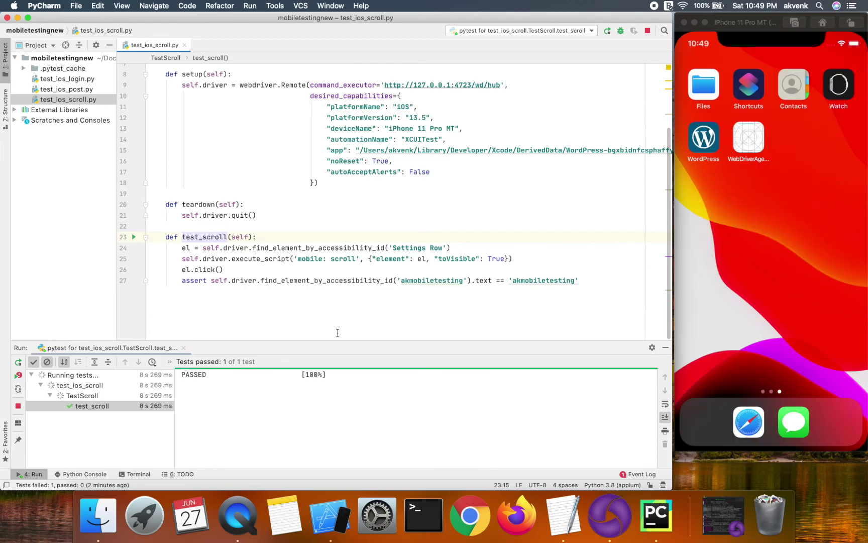
{"action": "left_click", "coordinate": [182, 280]}
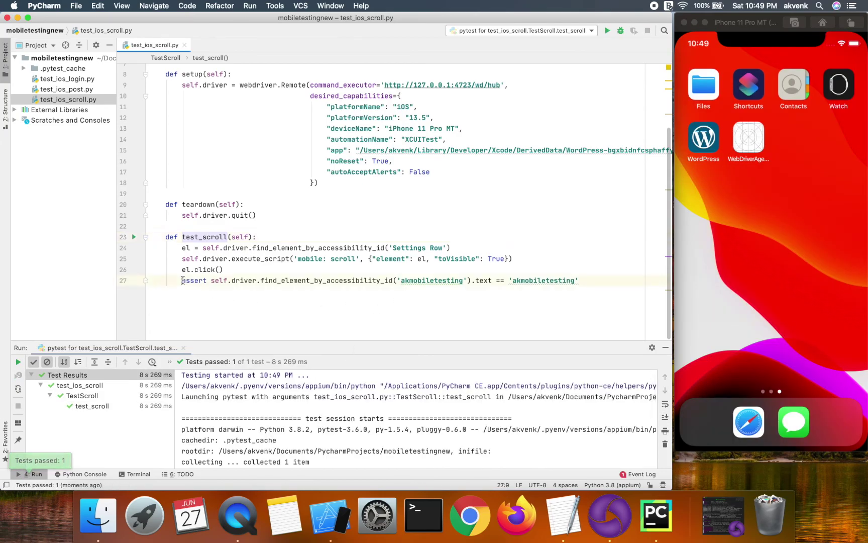
{"action": "key", "text": "shift+End"}
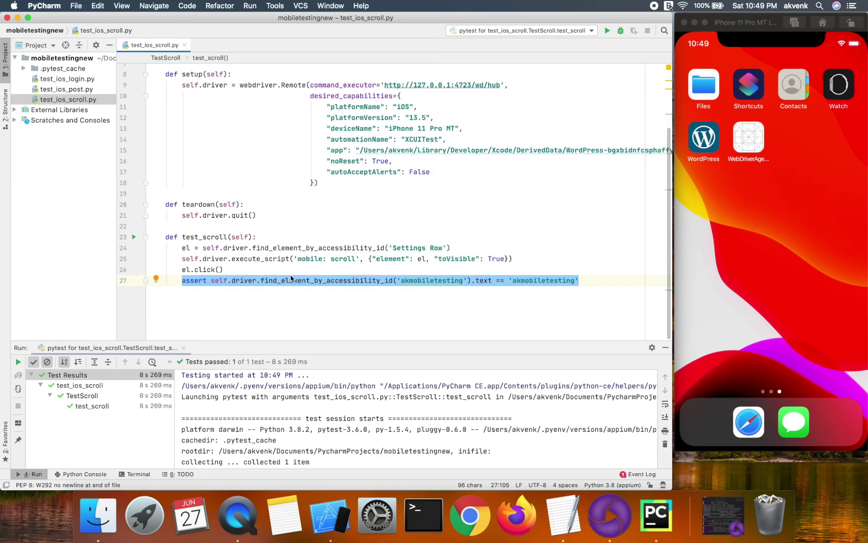
{"action": "double_click", "coordinate": [536, 280]}
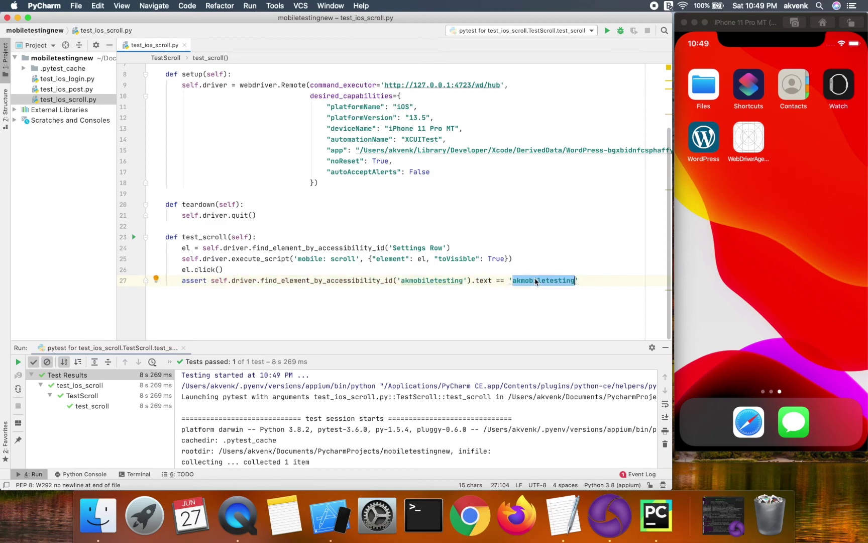